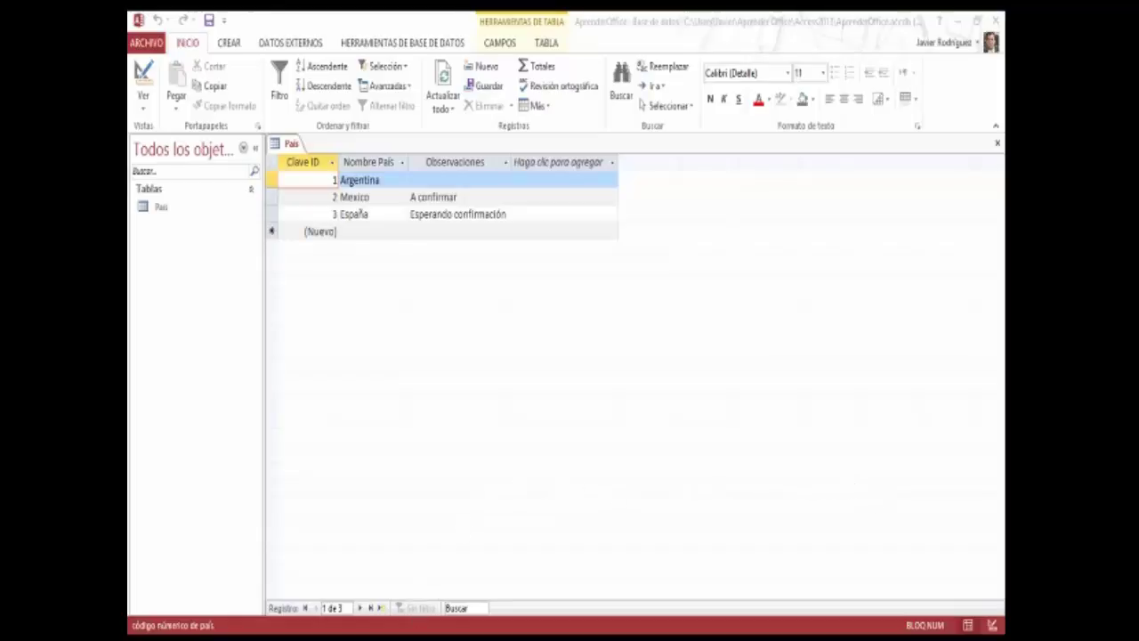
Switch to the PowerPoint presentation and review the field specifications of the País and Clientes tables, ending back in Access
{"action": "key", "text": "alt+Tab"}
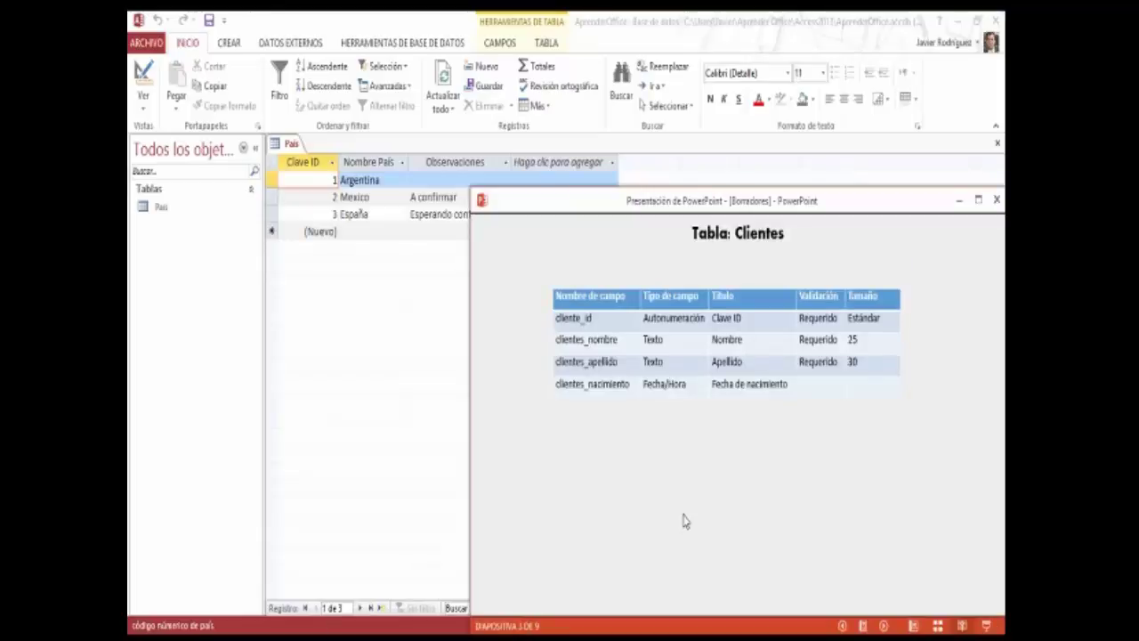
{"action": "left_click", "coordinate": [842, 626]}
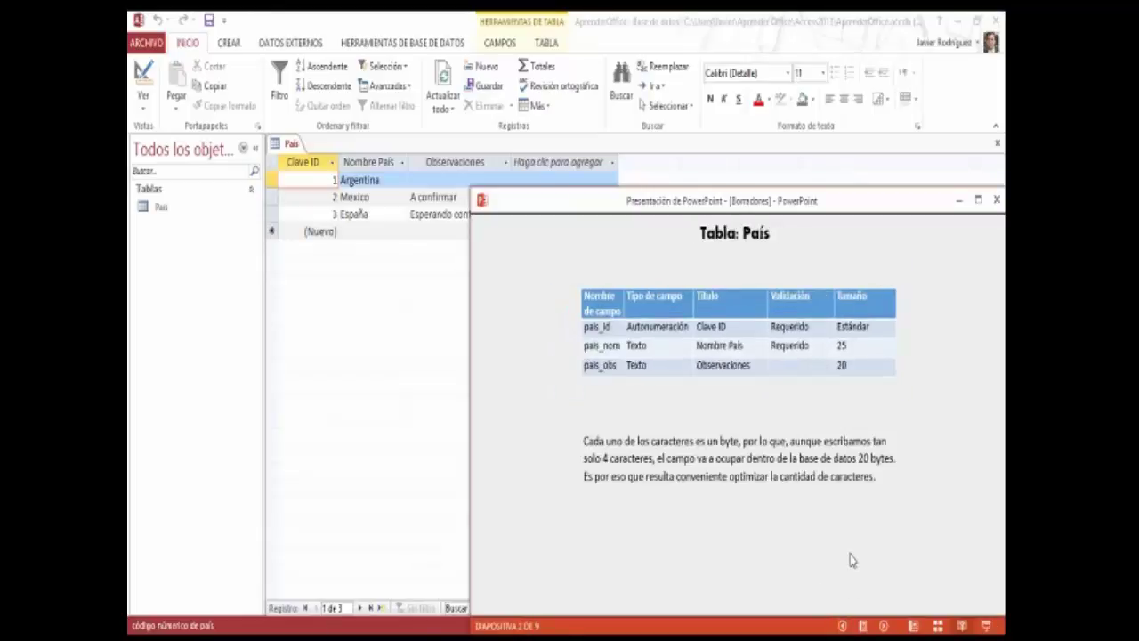
{"action": "left_click", "coordinate": [883, 626]}
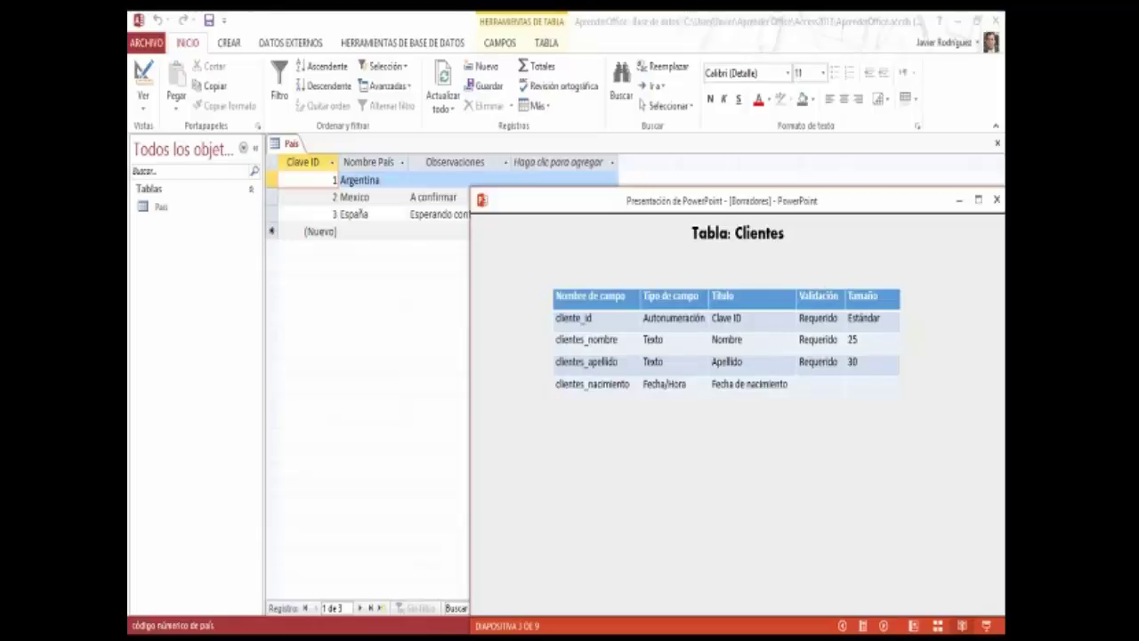
{"action": "left_click", "coordinate": [241, 326]}
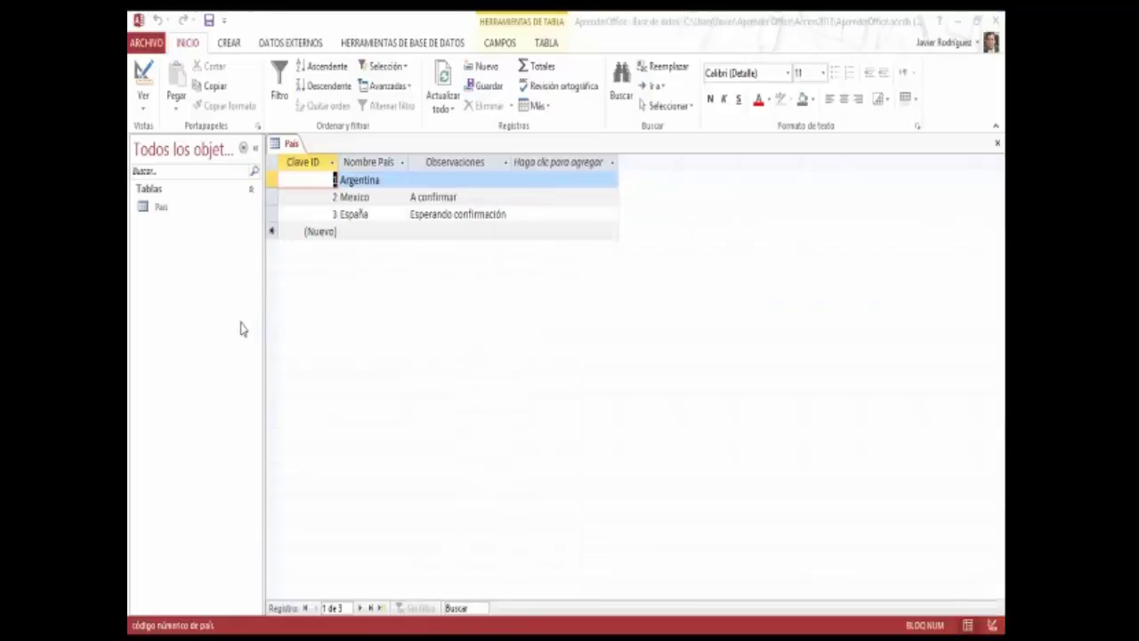
Create a new table in Design view and close the País table
{"action": "left_click", "coordinate": [230, 46]}
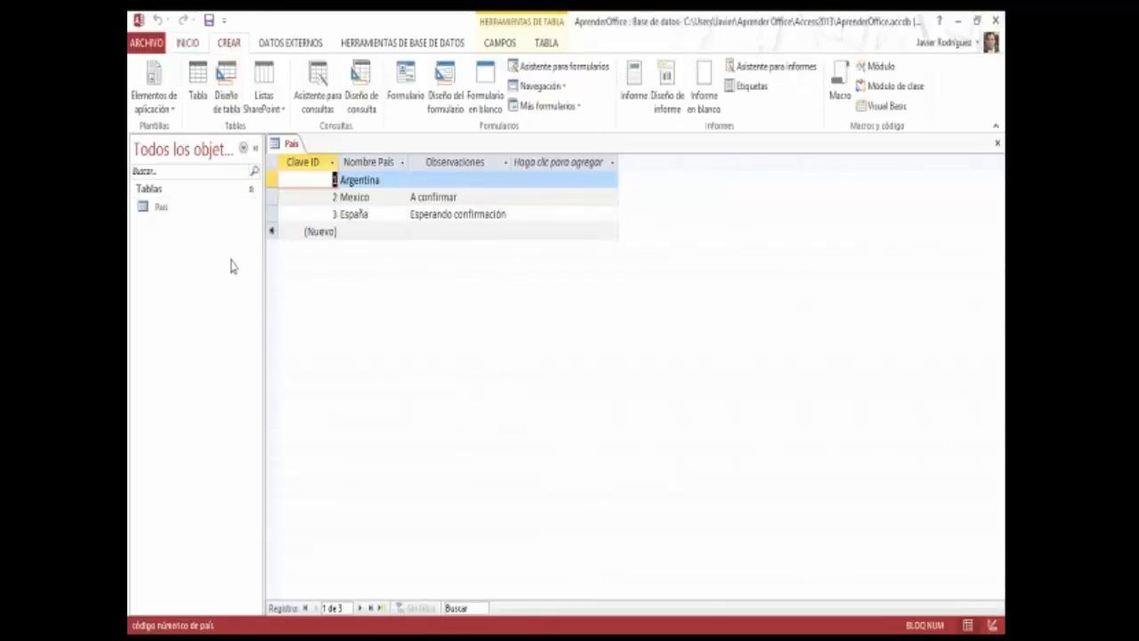
{"action": "left_click", "coordinate": [227, 92]}
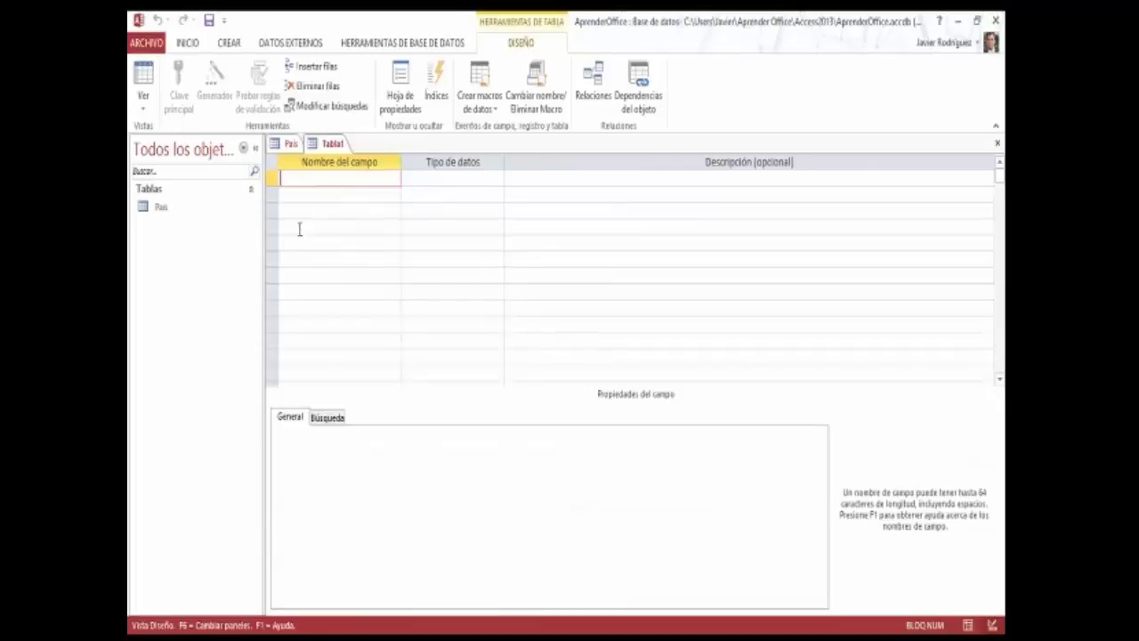
{"action": "left_click", "coordinate": [291, 145]}
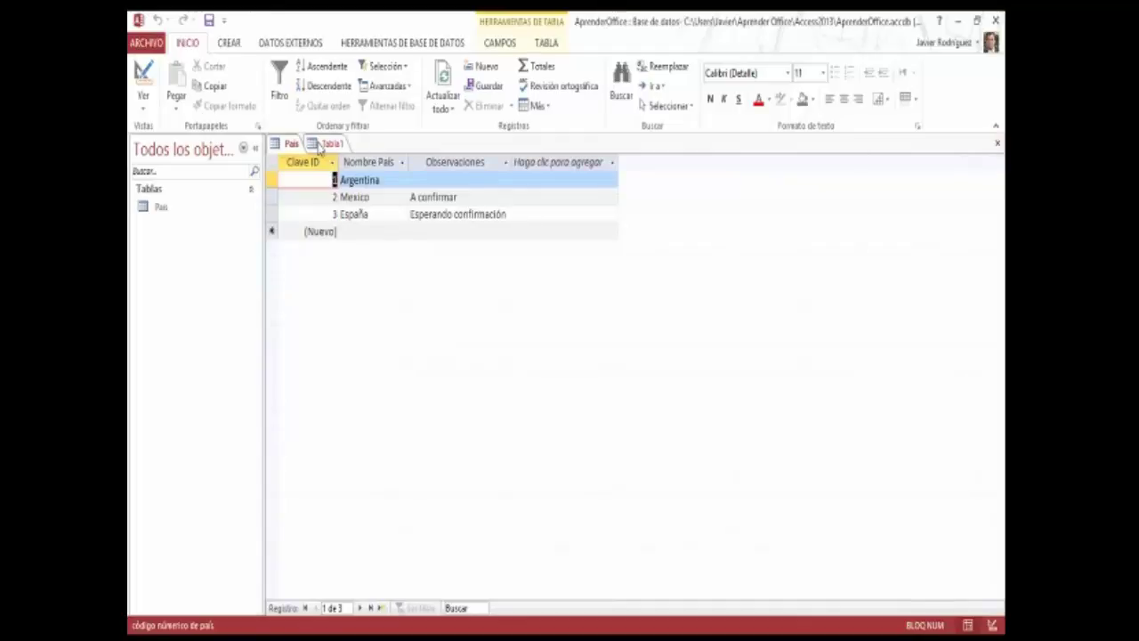
{"action": "left_click", "coordinate": [998, 145]}
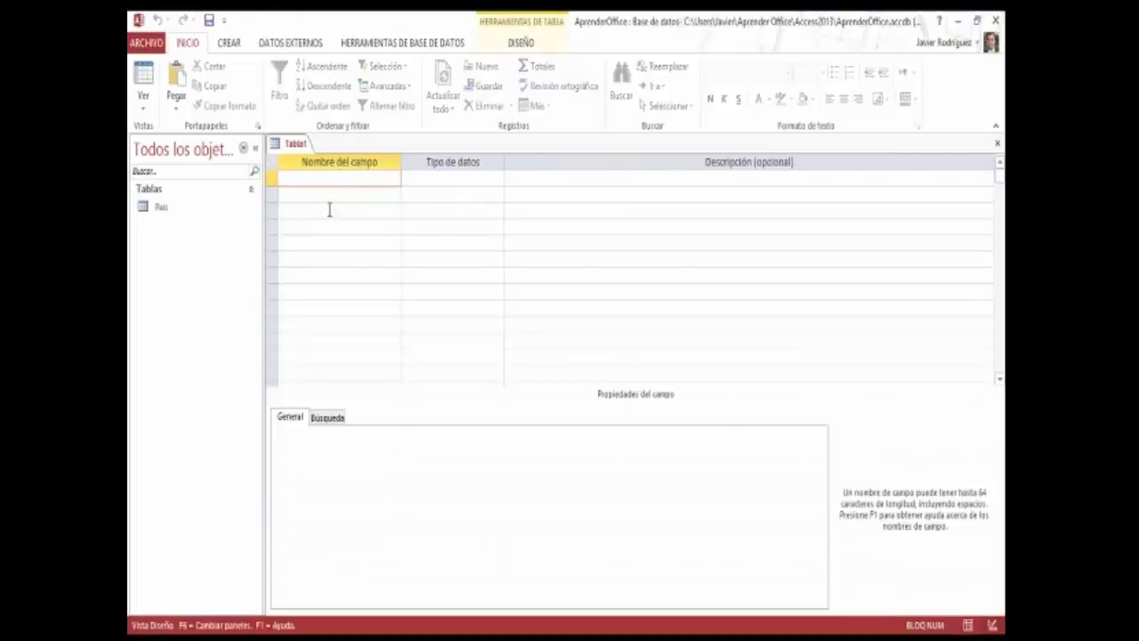
Add the first field cliente_id with data type Autonumeración, following the Clientes specification slide in PowerPoint
{"action": "key", "text": "alt+Tab"}
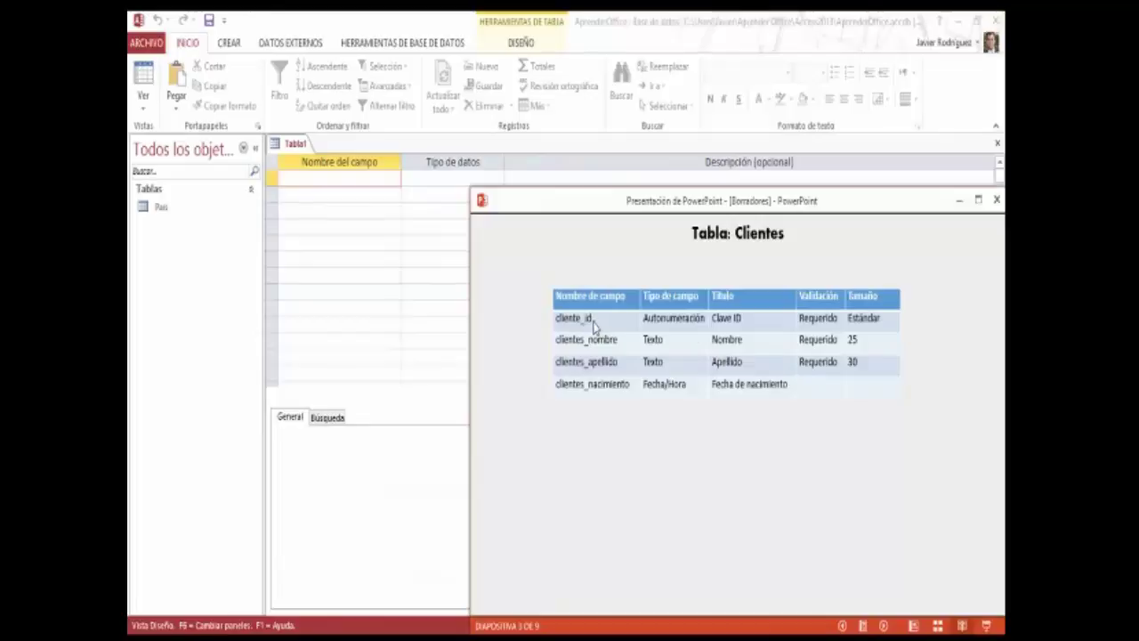
{"action": "key", "text": "alt+Tab"}
{"action": "type", "text": "cli"}
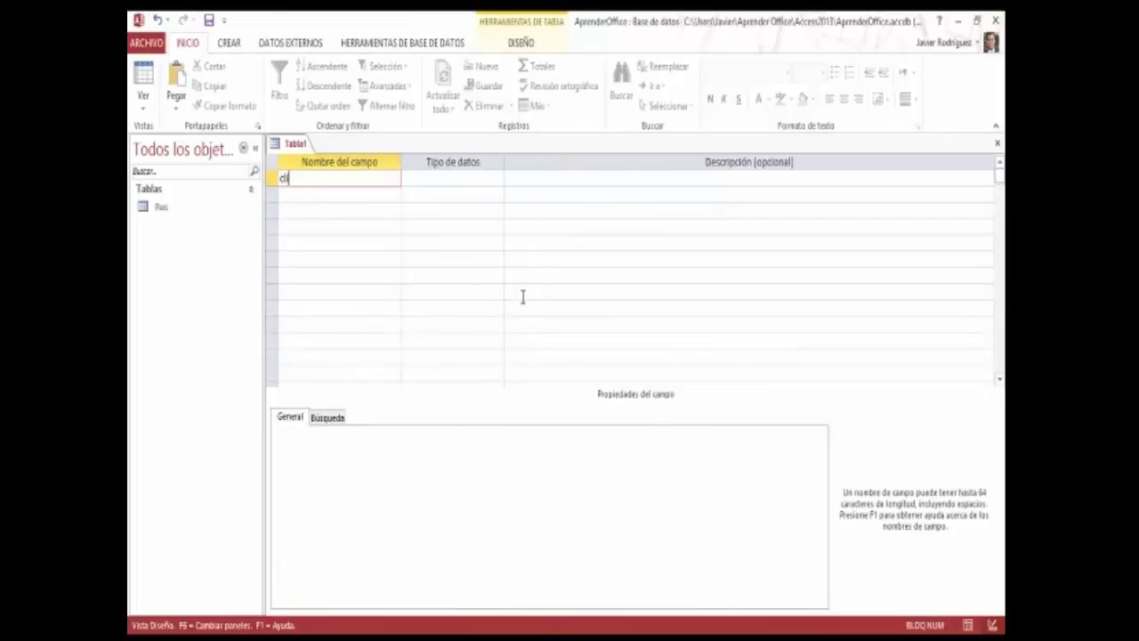
{"action": "type", "text": "ente_id"}
{"action": "left_click", "coordinate": [420, 176]}
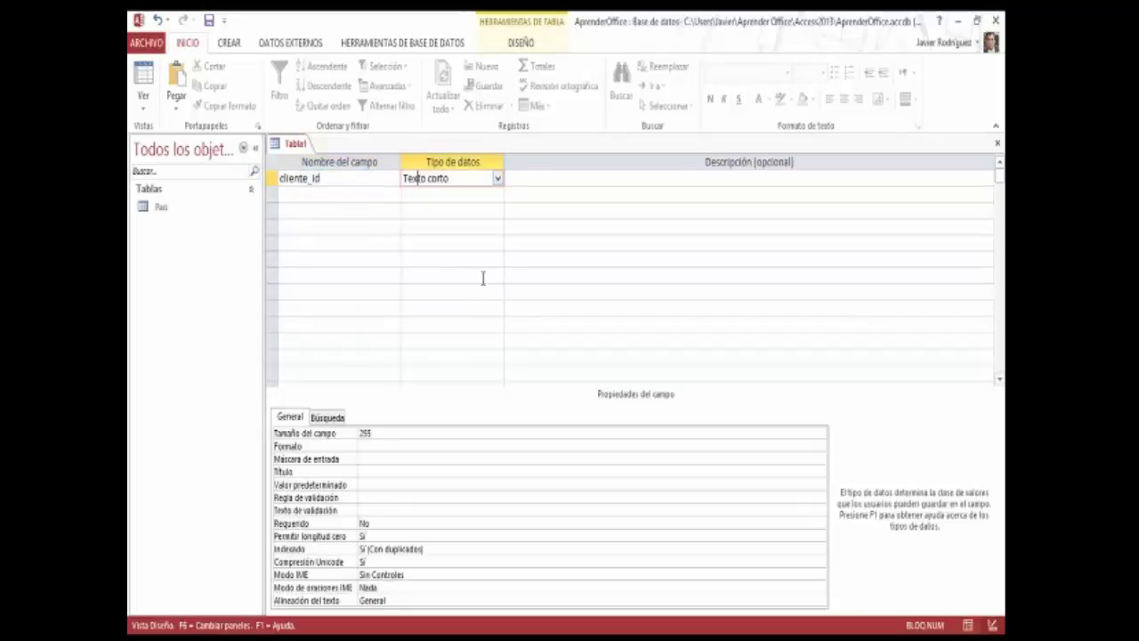
{"action": "key", "text": "alt+Tab"}
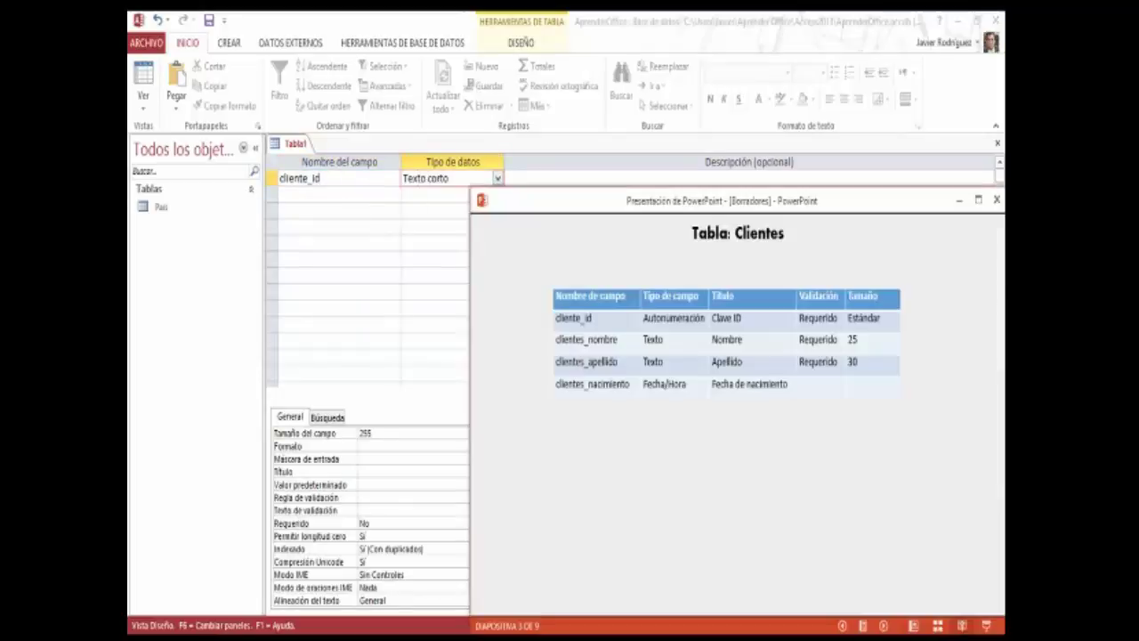
{"action": "key", "text": "alt+Tab"}
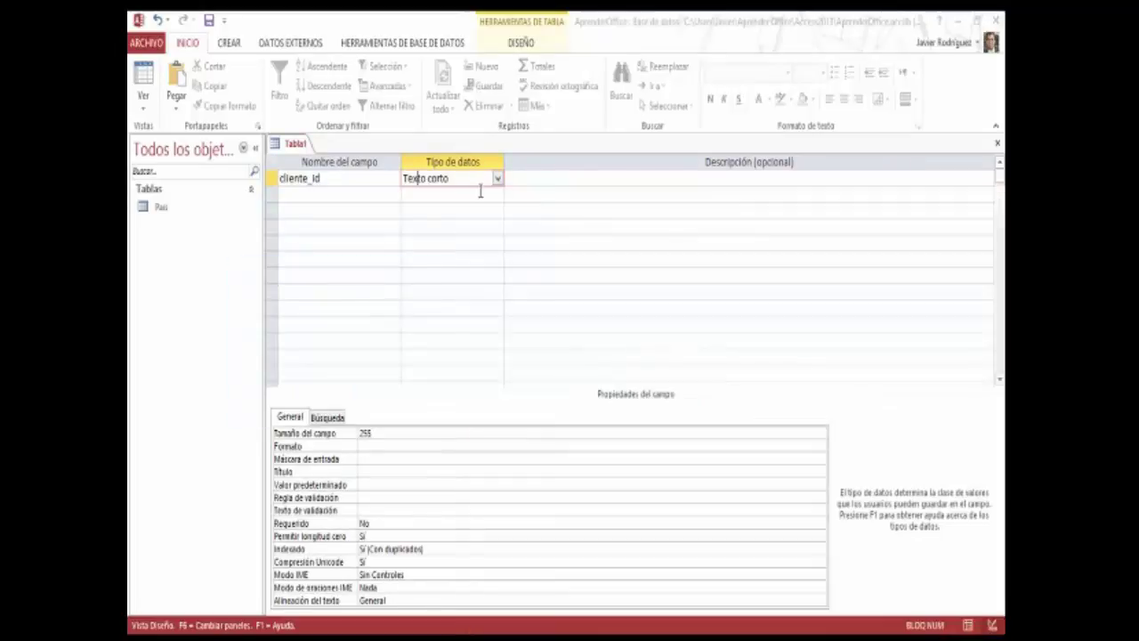
{"action": "left_click", "coordinate": [497, 178]}
{"action": "left_click", "coordinate": [480, 267]}
{"action": "left_click", "coordinate": [515, 181]}
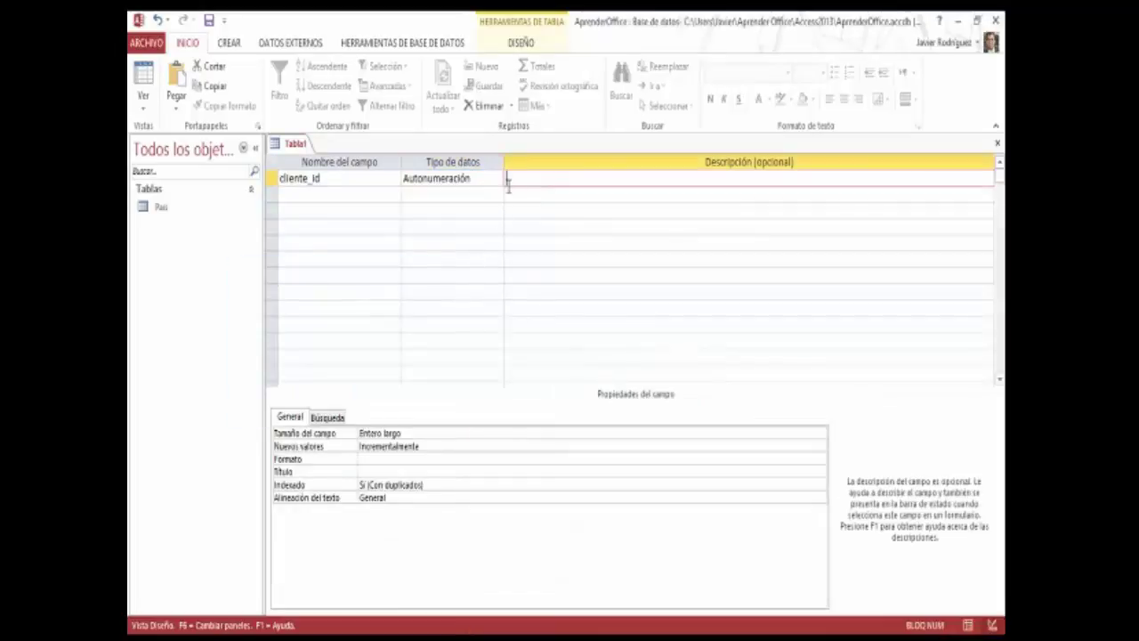
Check the Clientes slide in PowerPoint and add a second field named clientes_nombre with the default data type
{"action": "left_click", "coordinate": [361, 194]}
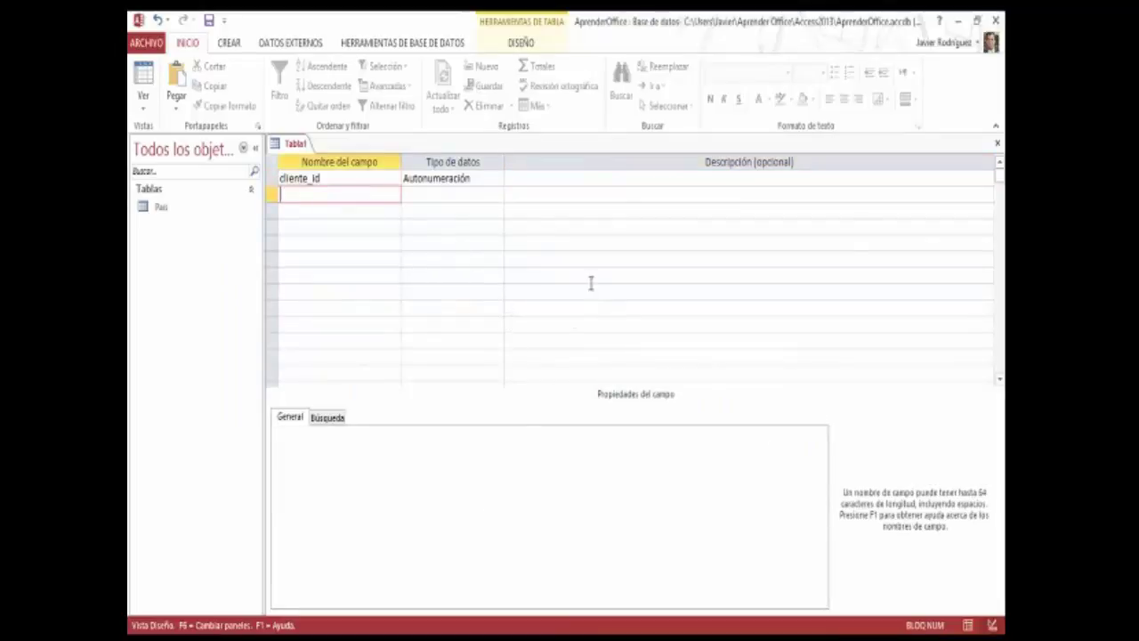
{"action": "key", "text": "alt+Tab"}
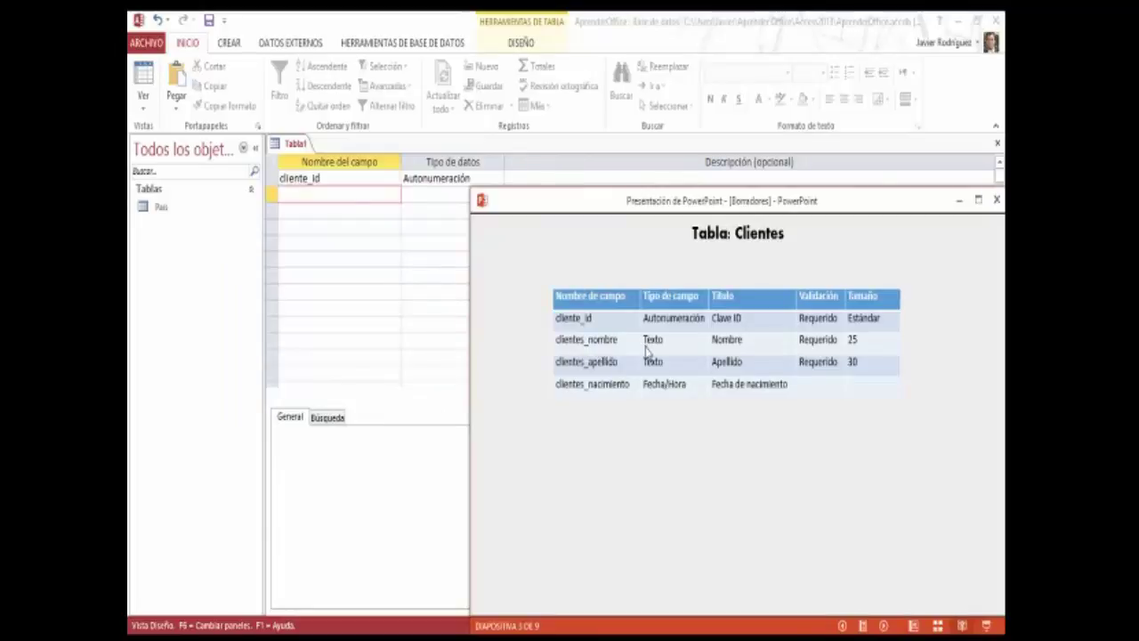
{"action": "left_click", "coordinate": [343, 196]}
{"action": "type", "text": "clientes_nombre"}
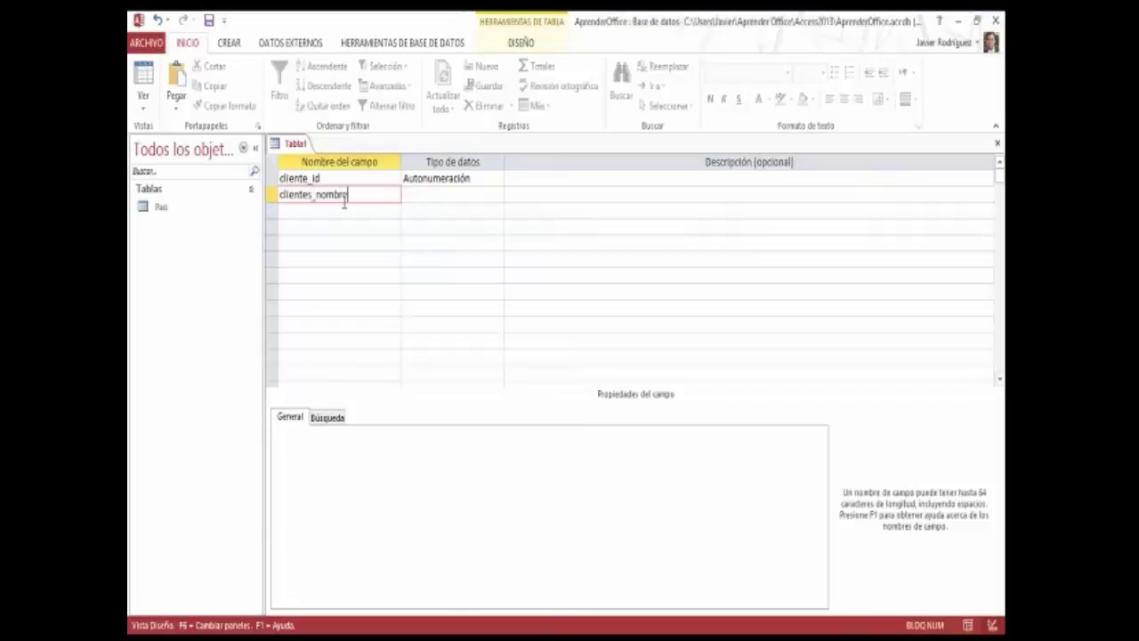
{"action": "key", "text": "Tab"}
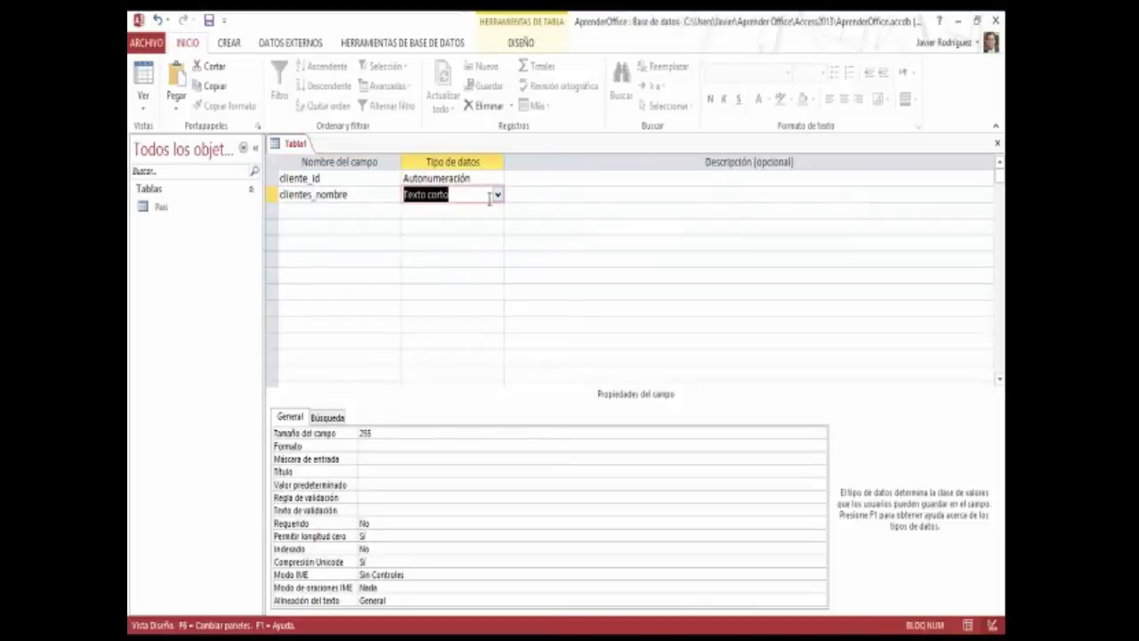
Enter the description "Nombre de pila cliente" for the clientes_nombre field
{"action": "left_click", "coordinate": [588, 195]}
{"action": "type", "text": "NOmbre"}
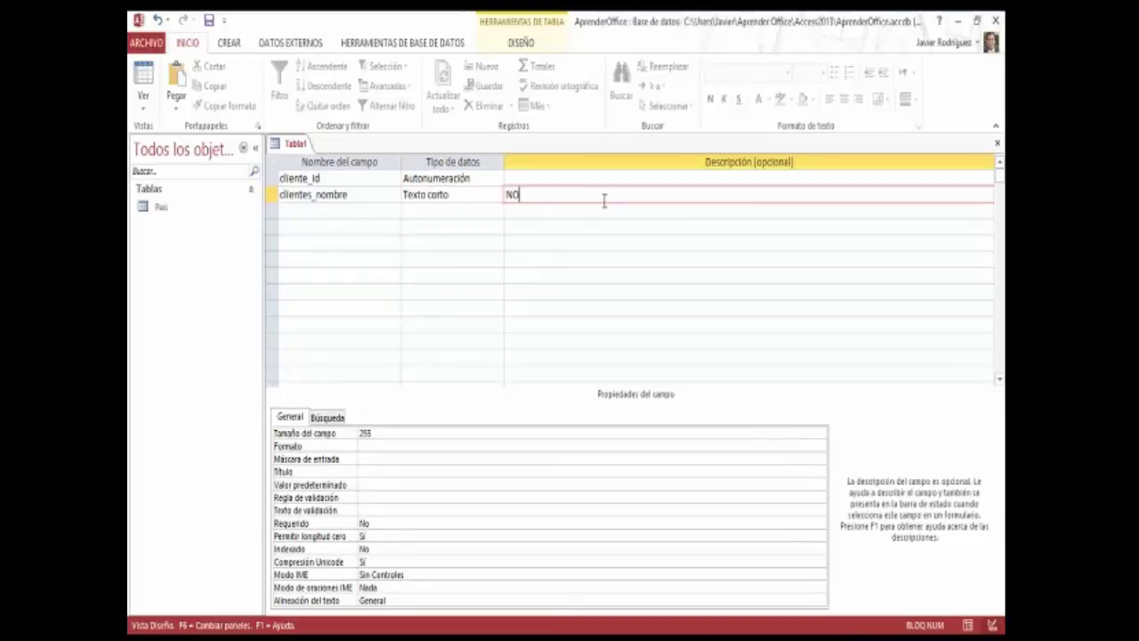
{"action": "key", "text": "BackSpace"}
{"action": "key", "text": "BackSpace"}
{"action": "key", "text": "BackSpace"}
{"action": "key", "text": "BackSpace"}
{"action": "key", "text": "BackSpace"}
{"action": "type", "text": "ombre de pila cliente"}
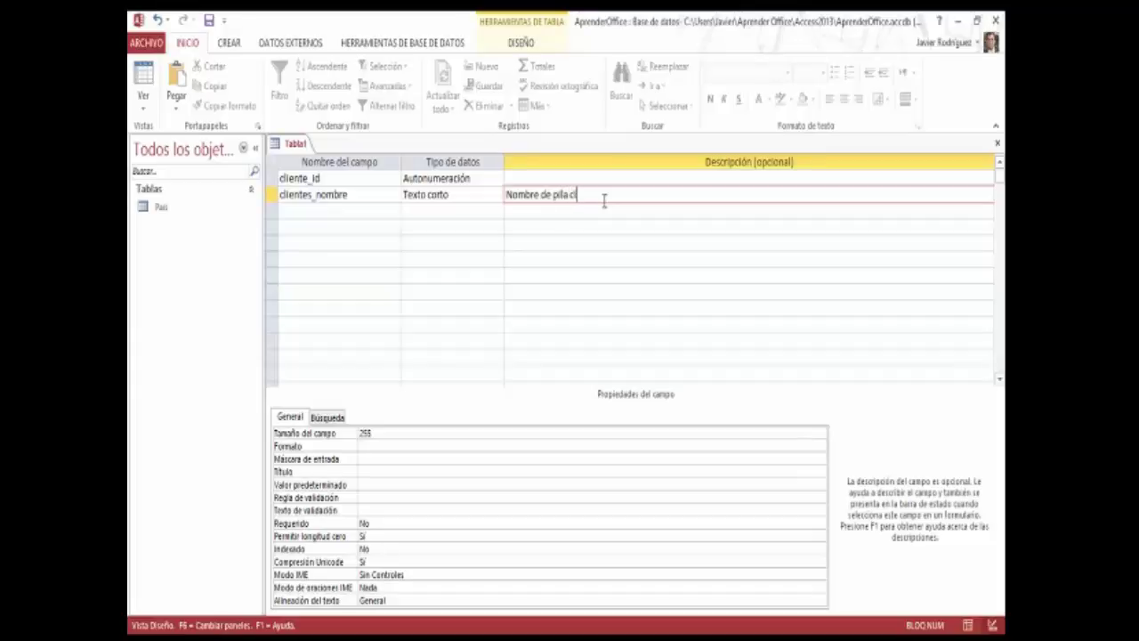
Rename the first field, cliente_id, to clientes_id
{"action": "left_click", "coordinate": [308, 178]}
{"action": "type", "text": "s"}
{"action": "left_click", "coordinate": [331, 210]}
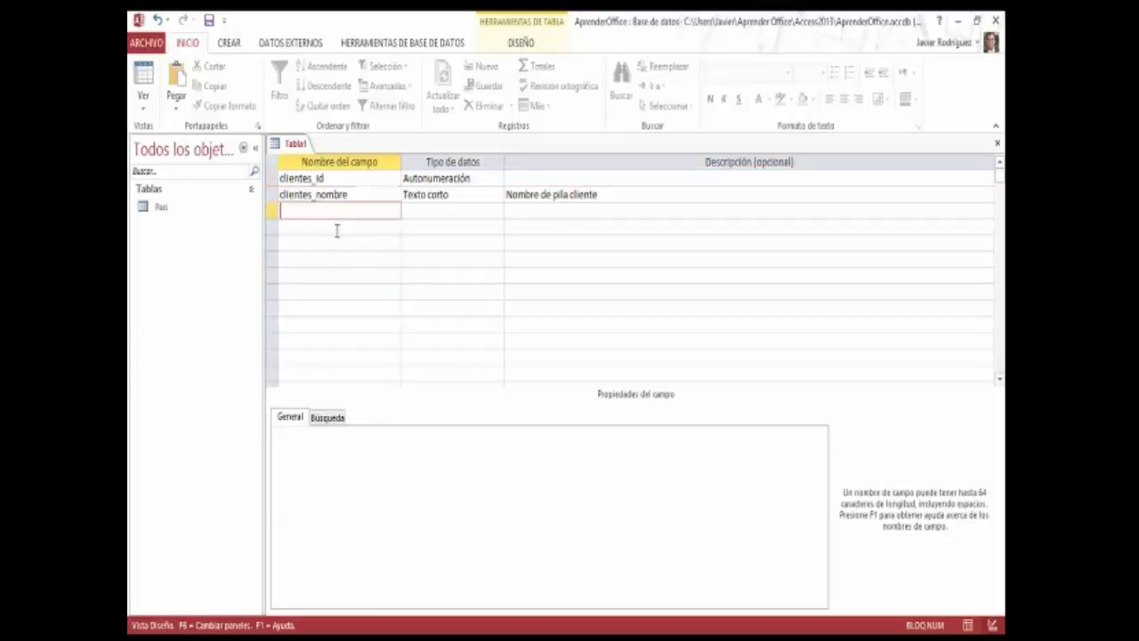
Add a third field named clientes_apellido with the default data type, checking the name on the PowerPoint slide
{"action": "type", "text": "clien"}
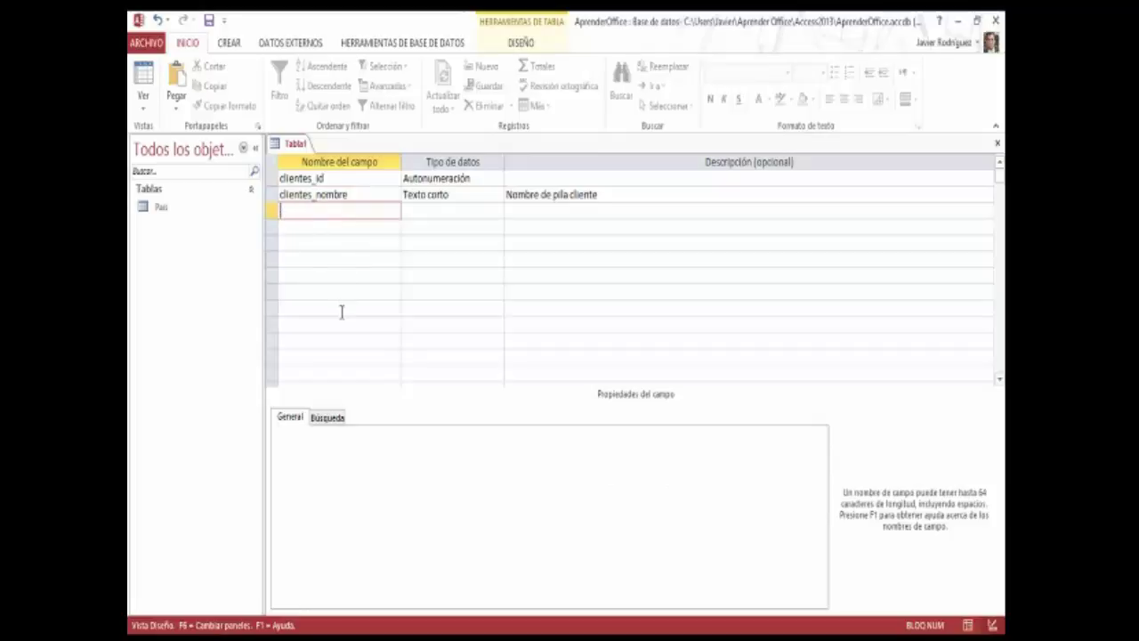
{"action": "type", "text": "entes_"}
{"action": "key", "text": "alt+Tab"}
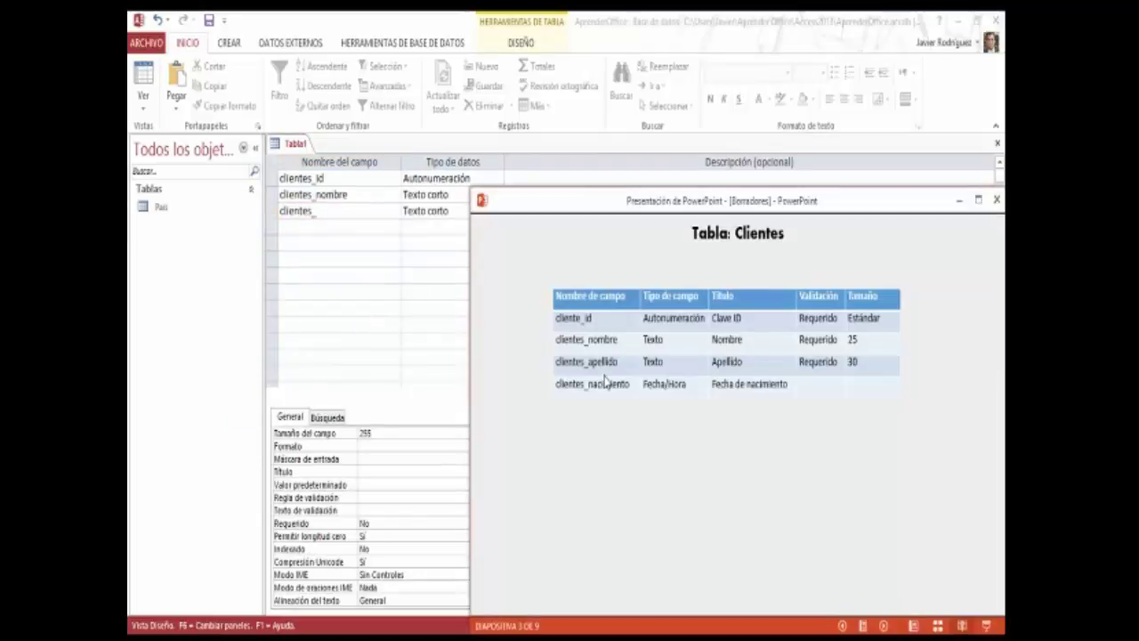
{"action": "type", "text": "_"}
{"action": "key", "text": "alt+Tab"}
{"action": "type", "text": "apellido"}
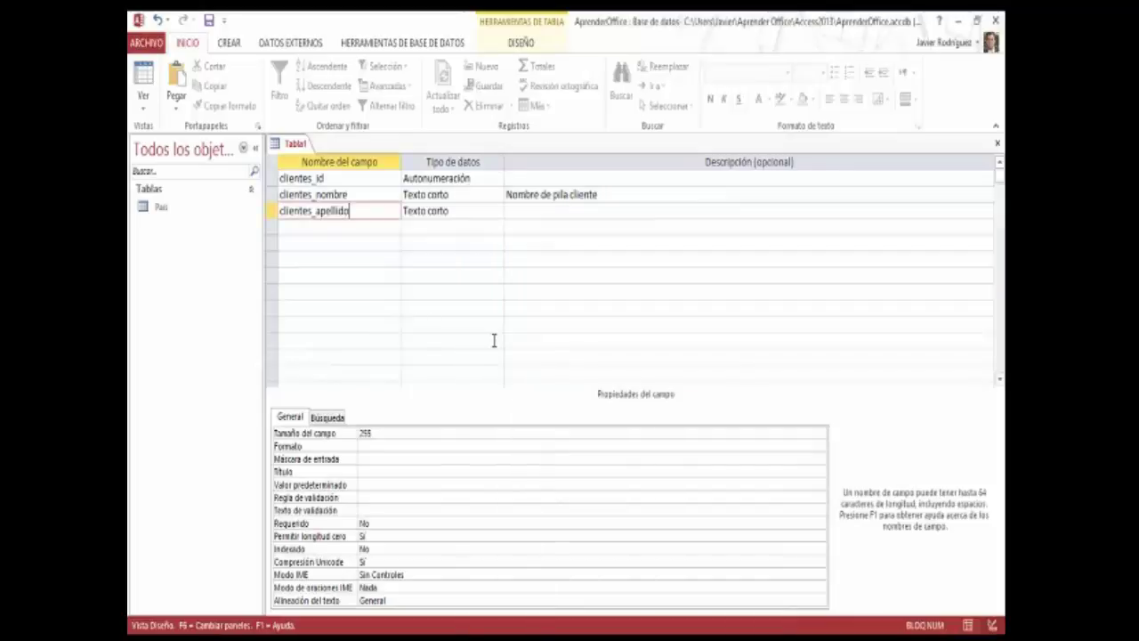
{"action": "key", "text": "Tab"}
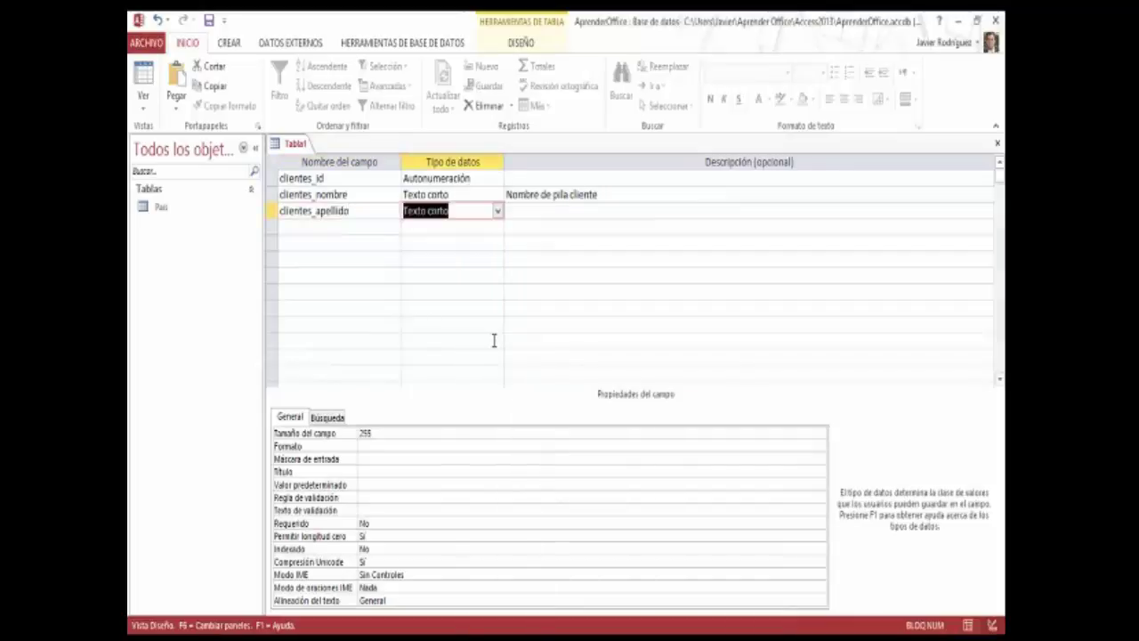
Enter the description "apellido clientes" for the clientes_apellido field
{"action": "left_click", "coordinate": [572, 210]}
{"action": "type", "text": "apell"}
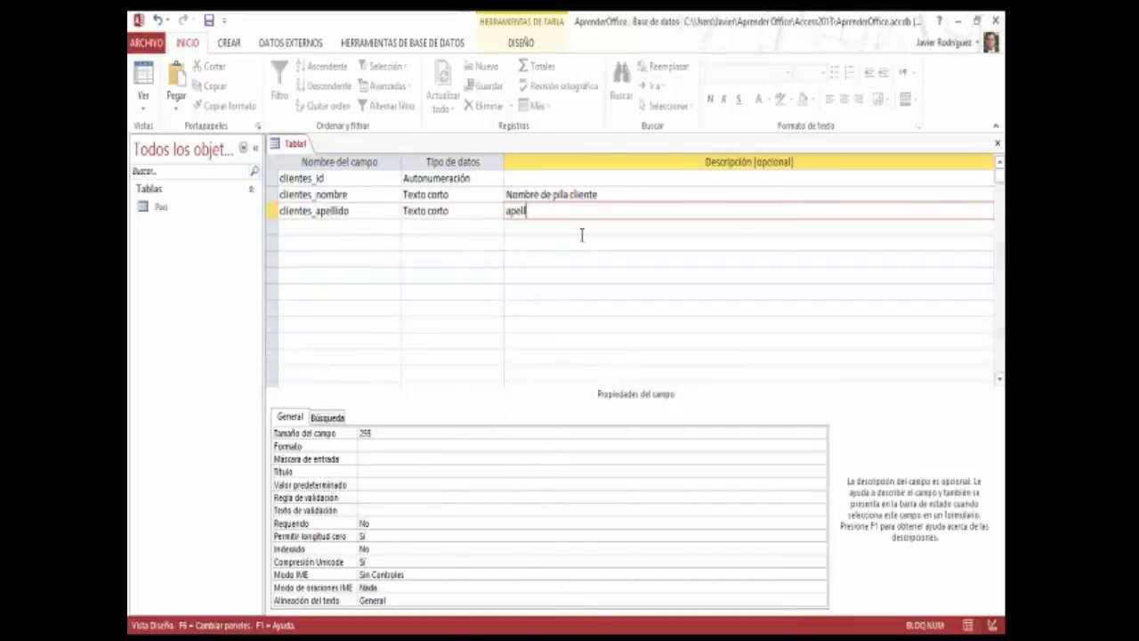
{"action": "type", "text": "ido clientes"}
{"action": "key", "text": "Return"}
Check the PowerPoint slide for the last field and add it to the table as clientes_nacimiento
{"action": "key", "text": "alt+Tab"}
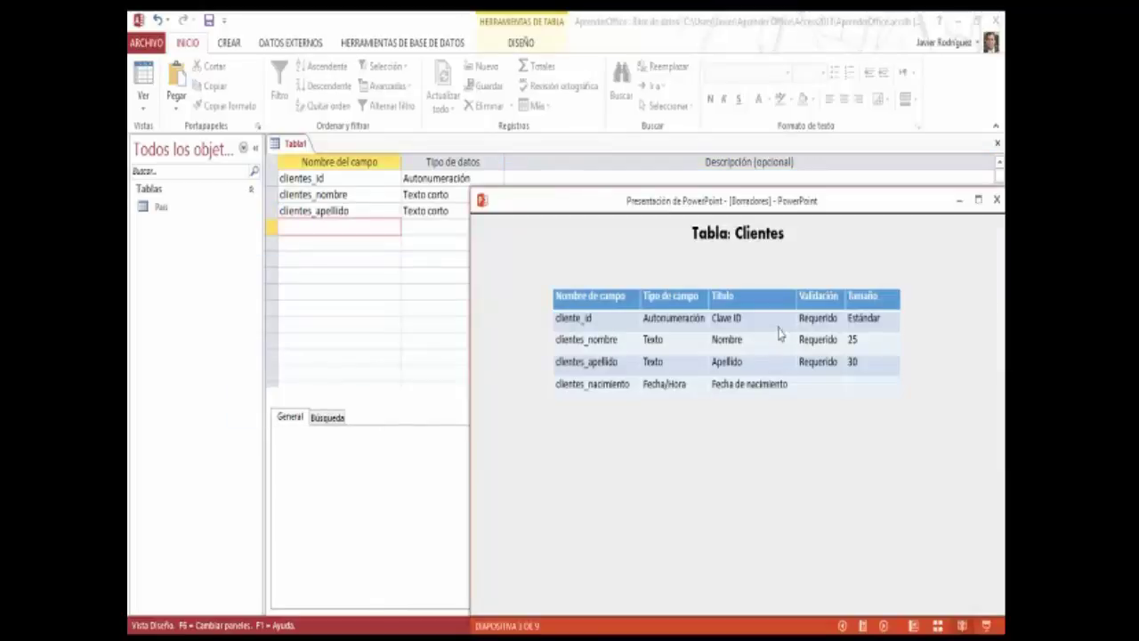
{"action": "key", "text": "alt+Tab"}
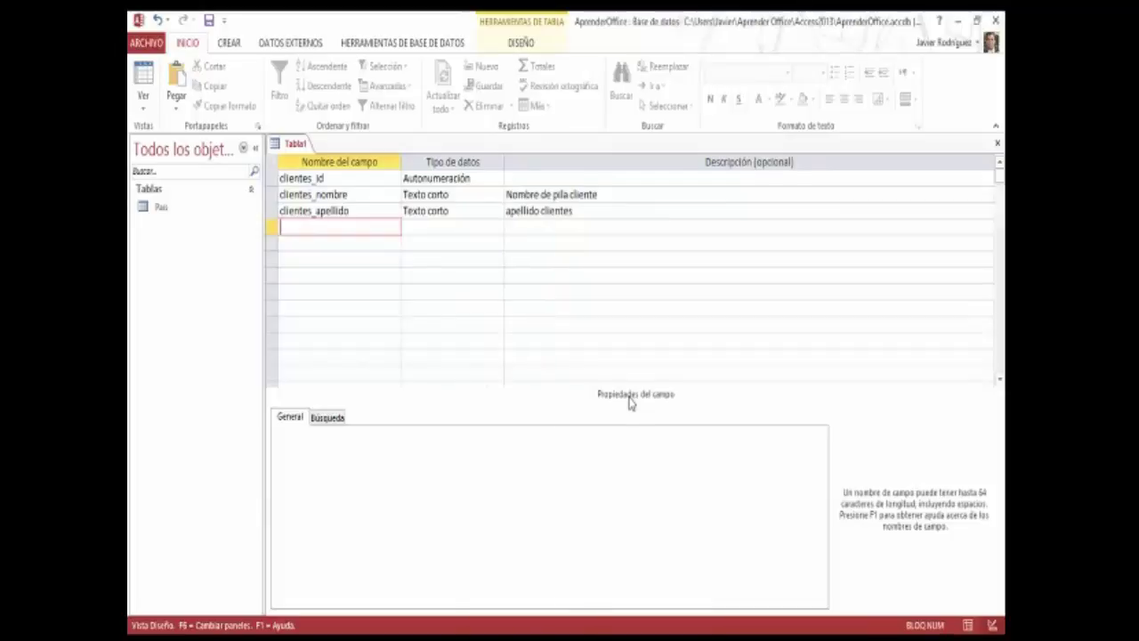
{"action": "type", "text": "clientes_nacioni"}
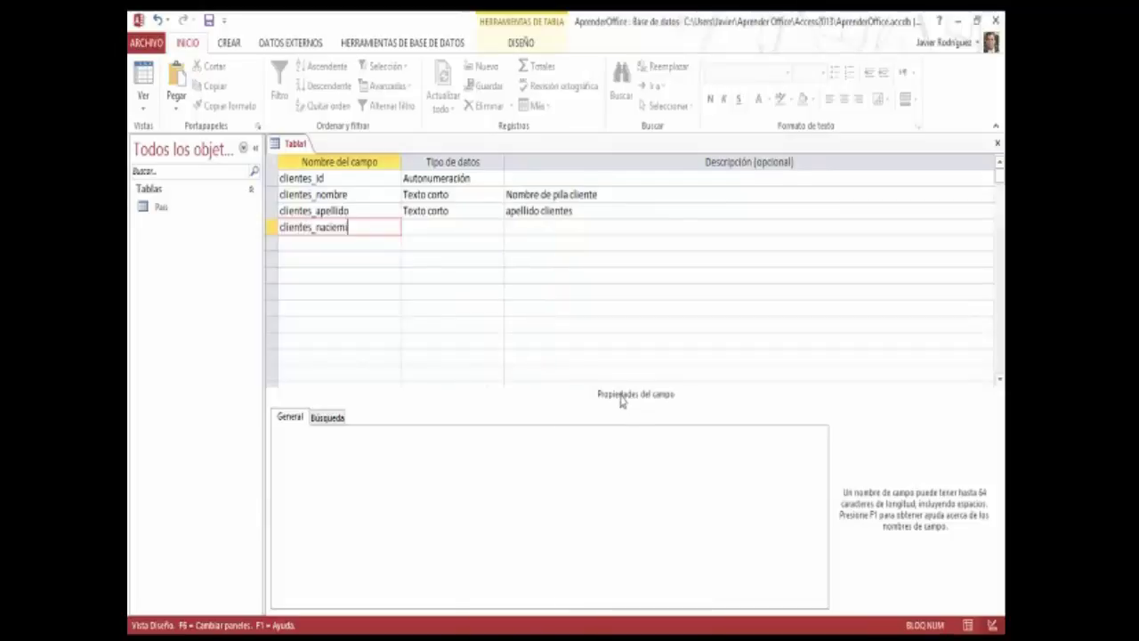
{"action": "key", "text": "BackSpace"}
{"action": "key", "text": "BackSpace"}
{"action": "key", "text": "BackSpace"}
{"action": "type", "text": "miento"}
{"action": "key", "text": "Tab"}
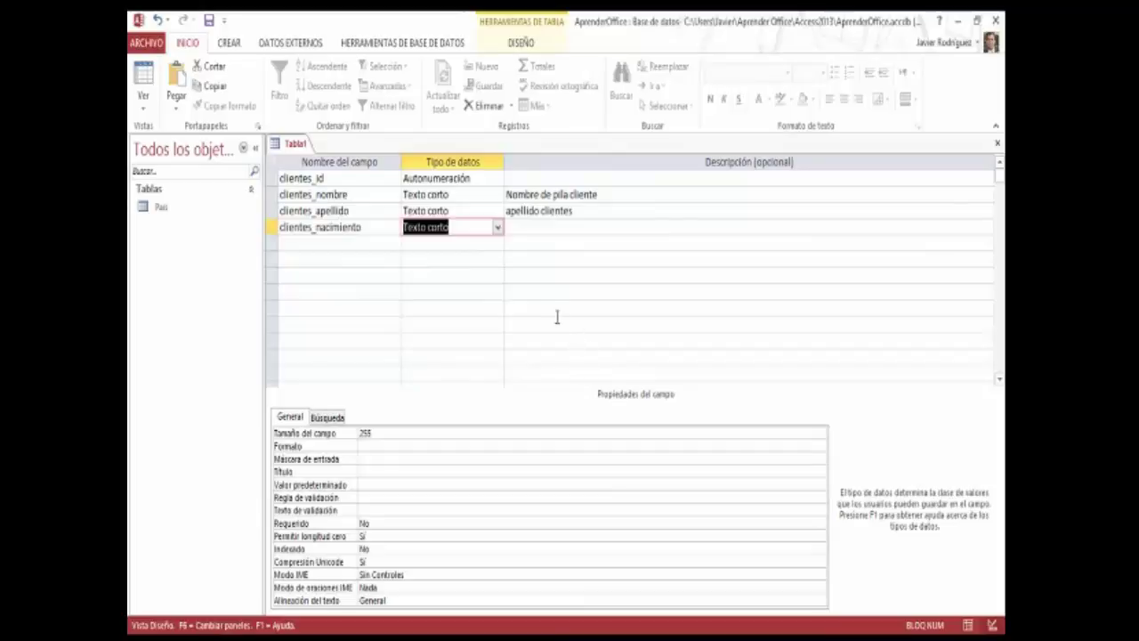
Set the data type of clientes_nacimiento to Fecha/Hora, as specified on the PowerPoint slide
{"action": "key", "text": "alt+Tab"}
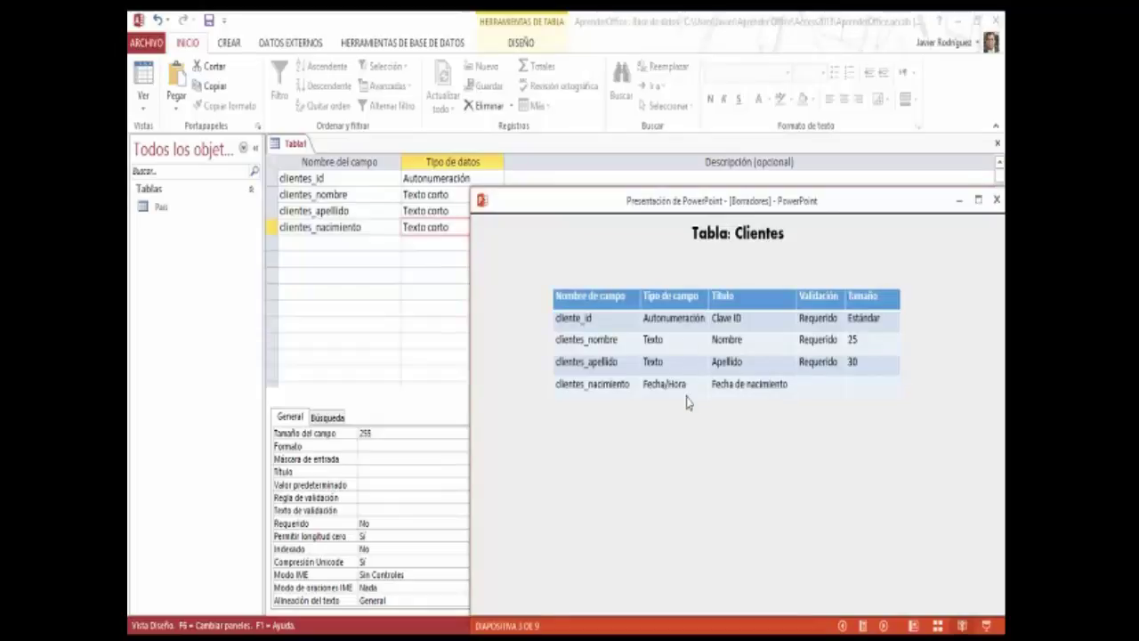
{"action": "key", "text": "alt+Tab"}
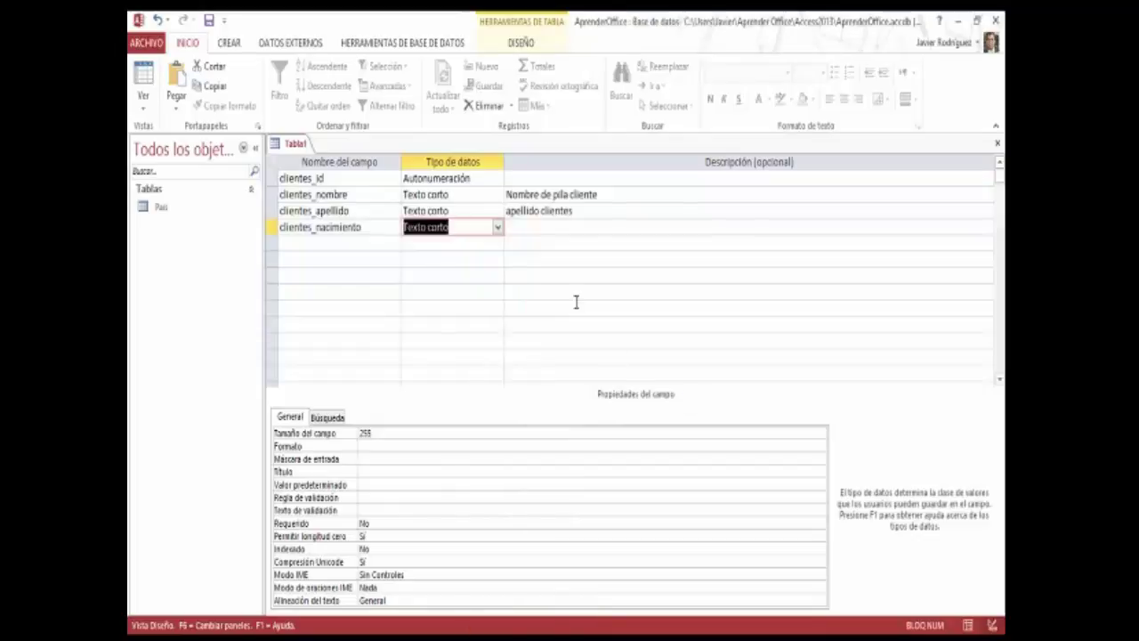
{"action": "left_click", "coordinate": [499, 227]}
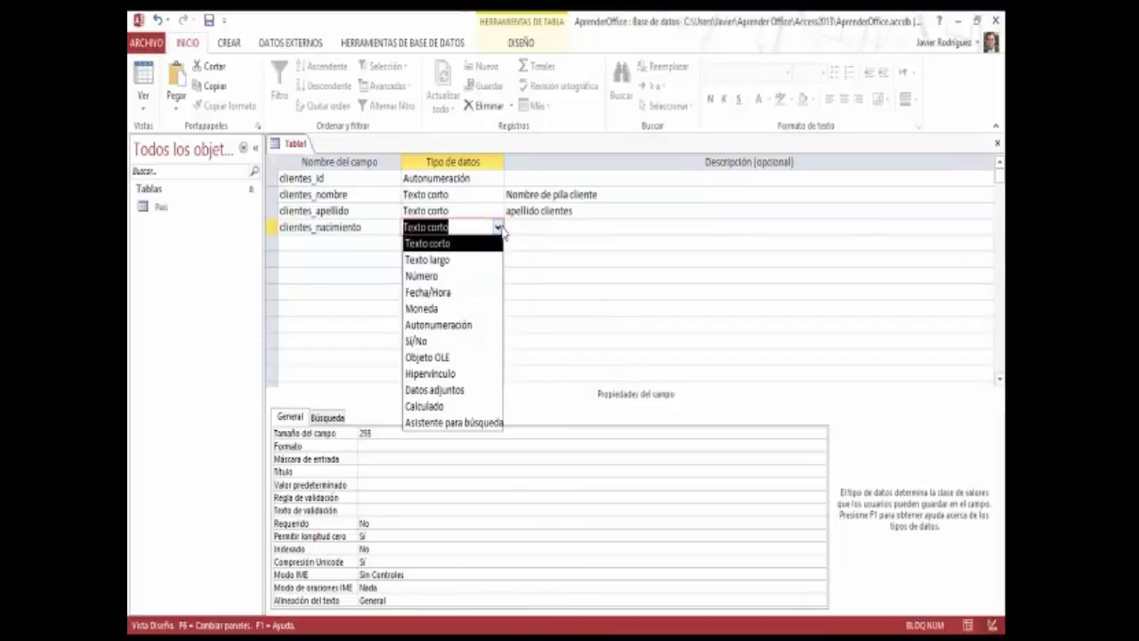
{"action": "left_click", "coordinate": [488, 294]}
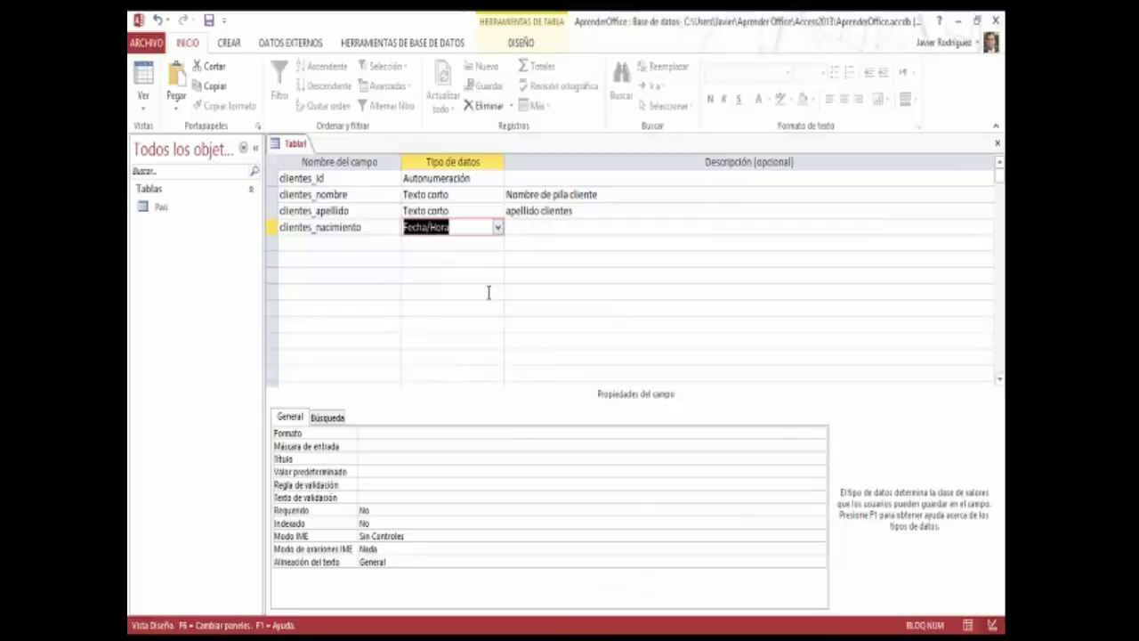
{"action": "key", "text": "Tab"}
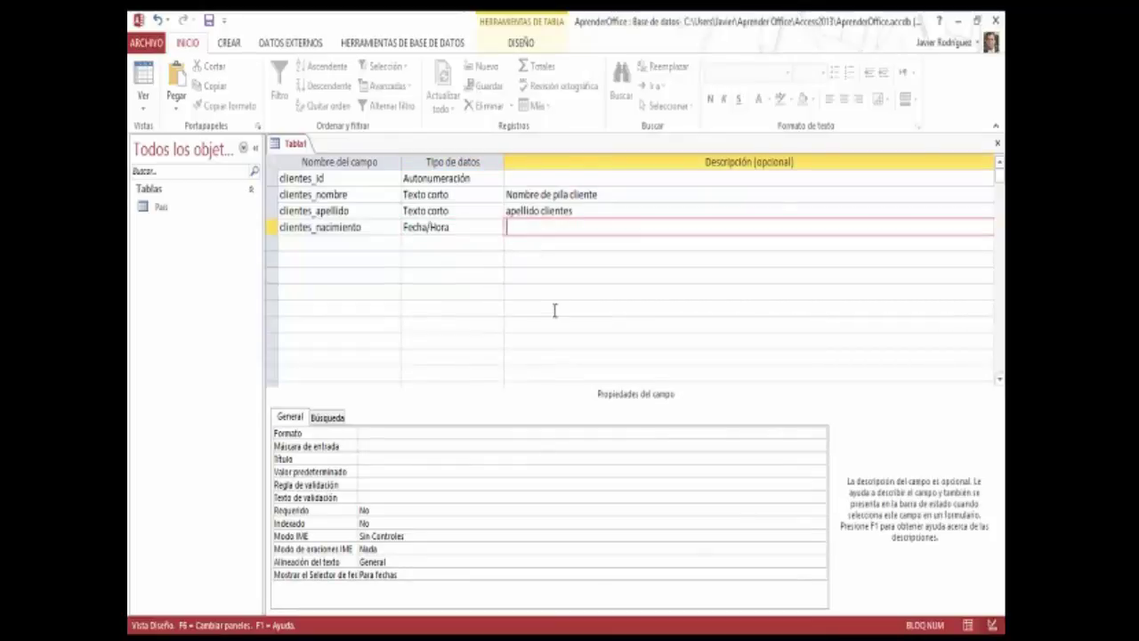
Set the Título property of the clientes_id field to "Clave ID", checking the caption on the PowerPoint slide
{"action": "left_click", "coordinate": [386, 181]}
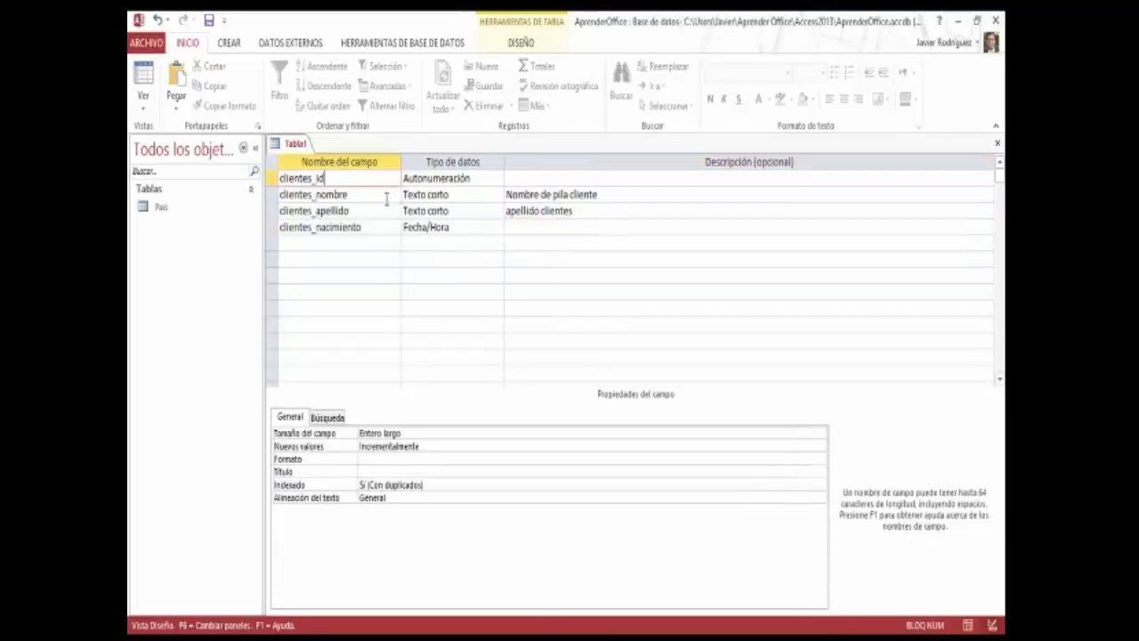
{"action": "left_click", "coordinate": [375, 468]}
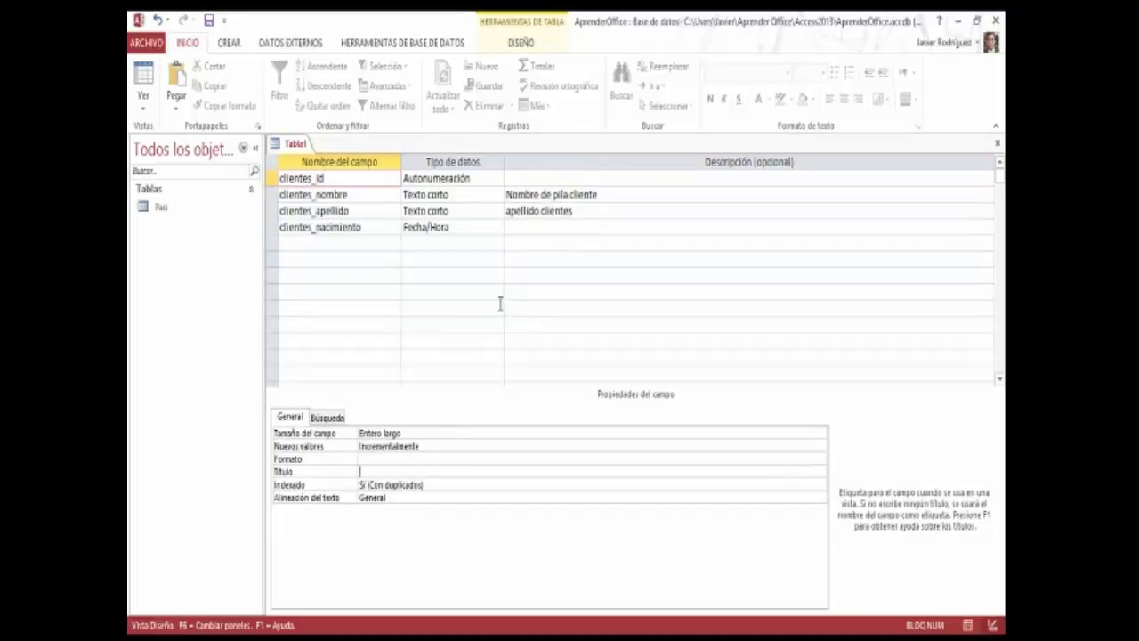
{"action": "key", "text": "alt+Tab"}
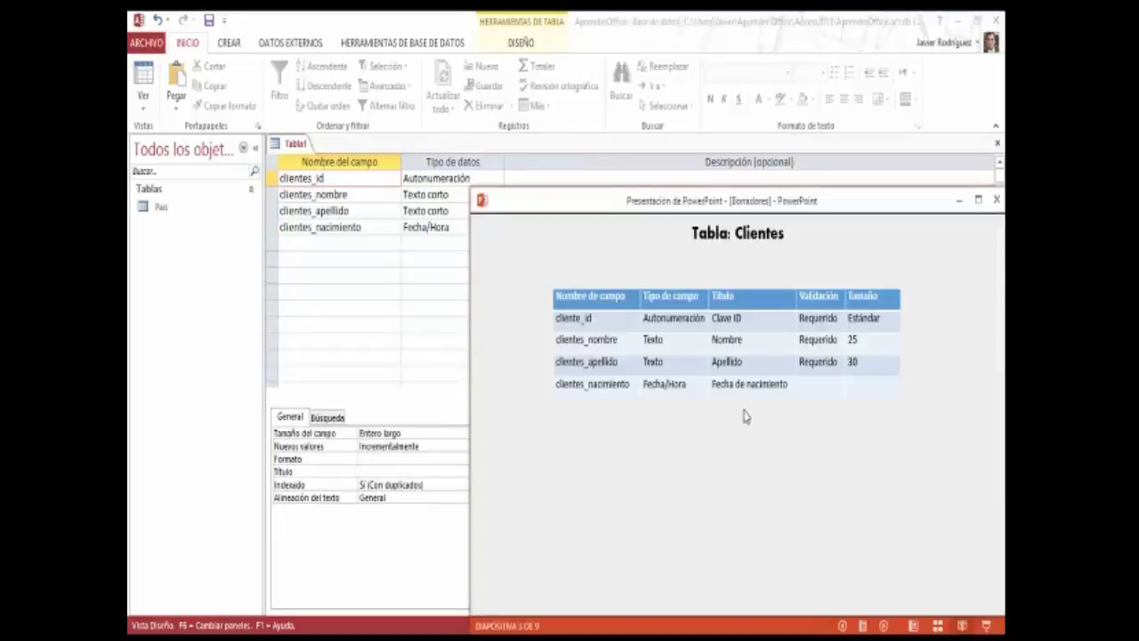
{"action": "key", "text": "alt+Tab"}
{"action": "type", "text": "Clave "}
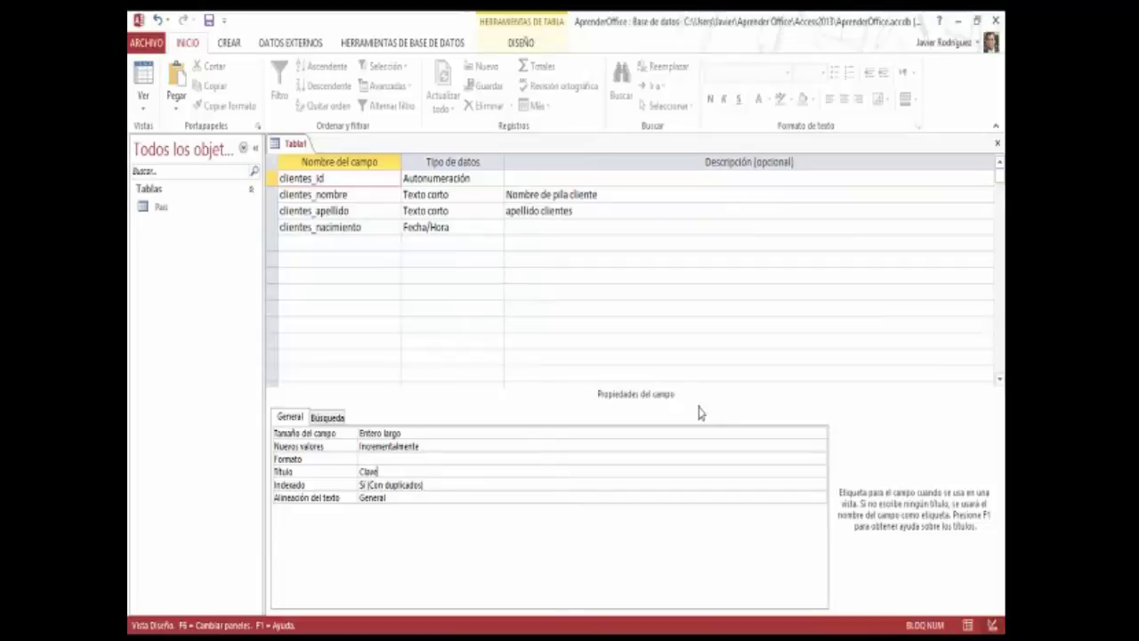
{"action": "type", "text": "ID"}
Set the Título property of the clientes_nombre field to "Nombre", as specified on the PowerPoint slide
{"action": "left_click", "coordinate": [355, 198]}
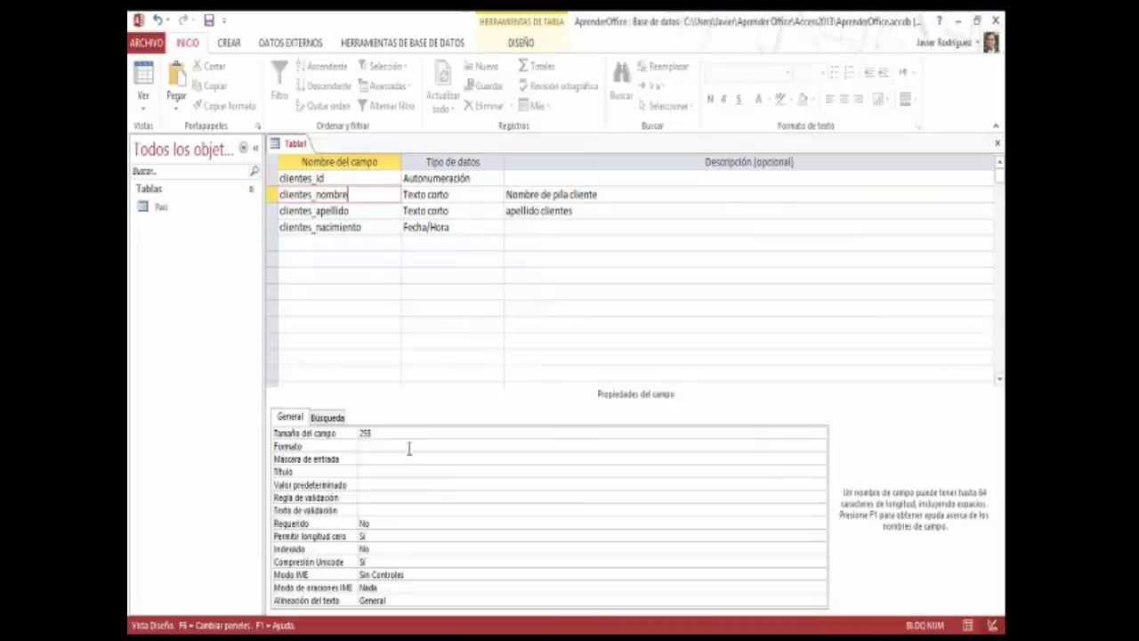
{"action": "left_click", "coordinate": [389, 472]}
{"action": "key", "text": "alt+Tab"}
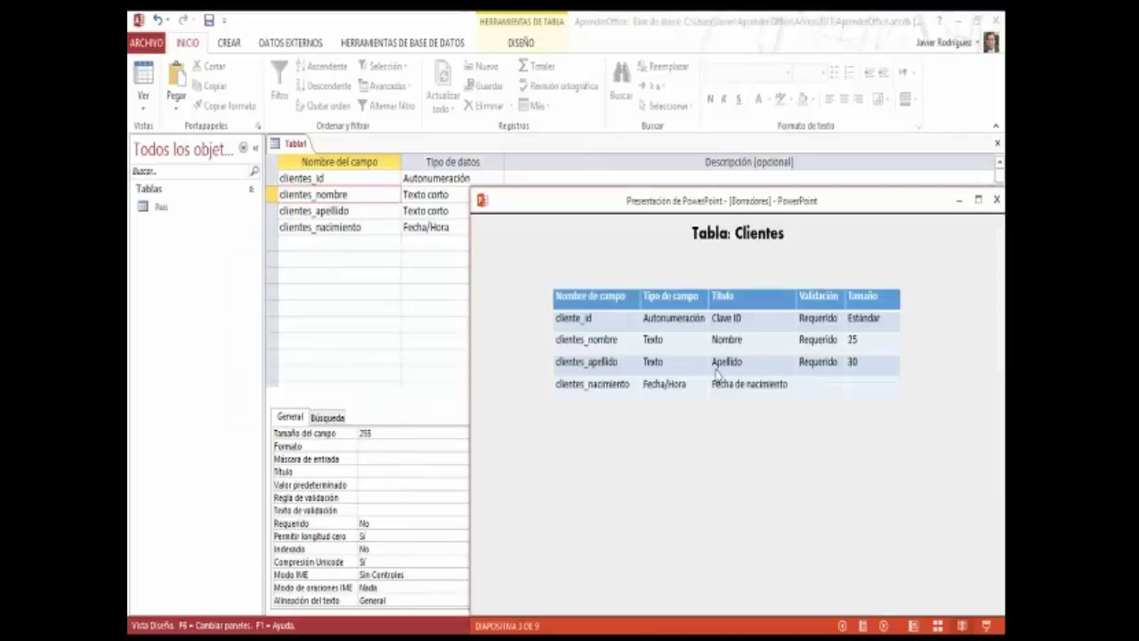
{"action": "key", "text": "alt+Tab"}
{"action": "type", "text": "N"}
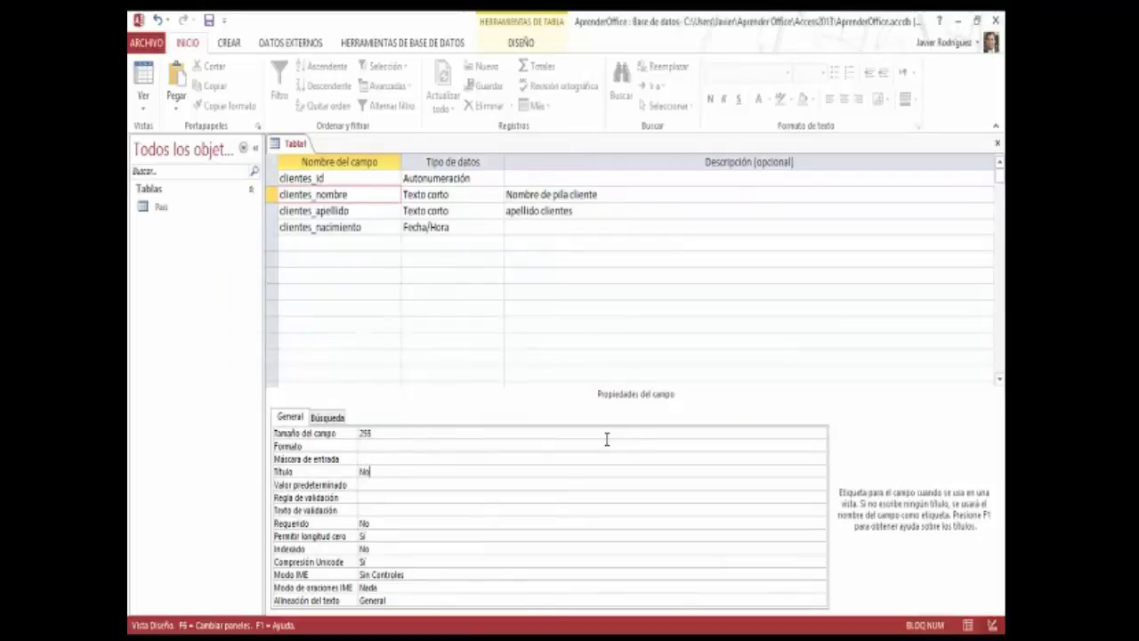
{"action": "type", "text": "ombre"}
Set the Título property of the clientes_apellido field to "Apellido"
{"action": "left_click", "coordinate": [360, 212]}
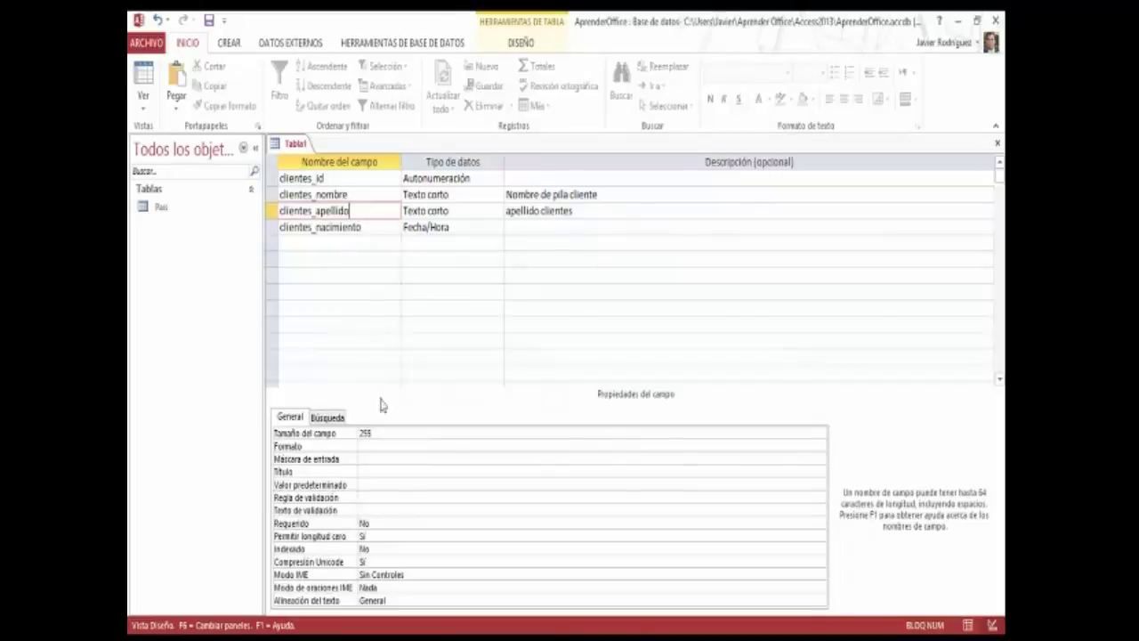
{"action": "left_click", "coordinate": [387, 472]}
{"action": "type", "text": "A"}
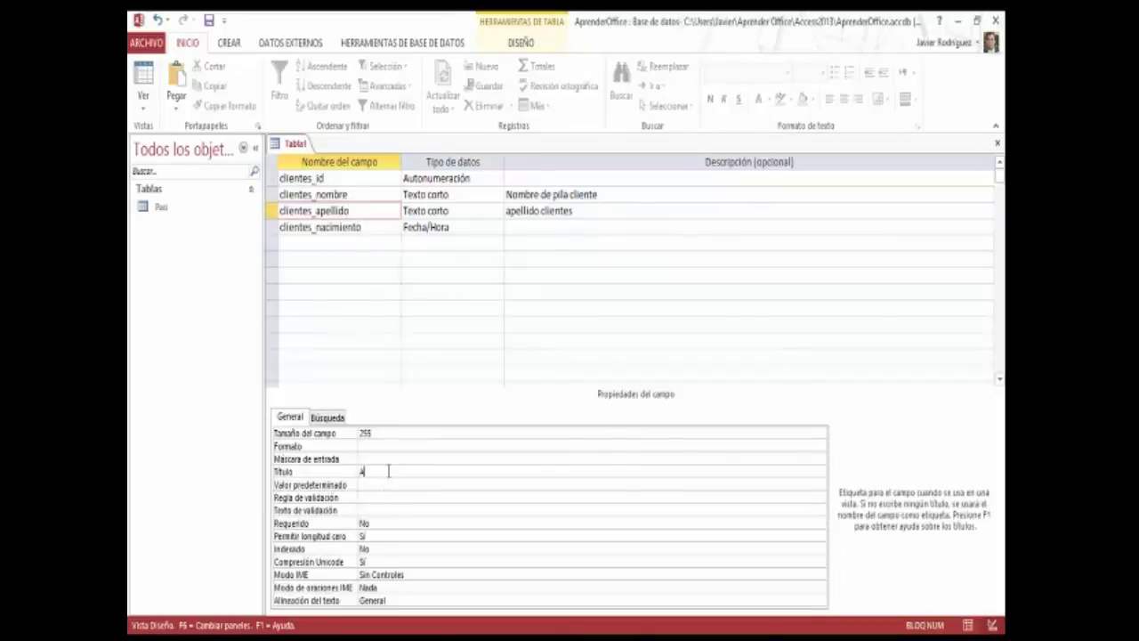
{"action": "type", "text": "pellido"}
Set the Título property of the clientes_nacimiento field to "Fecha de nacimiento"
{"action": "left_click", "coordinate": [387, 229]}
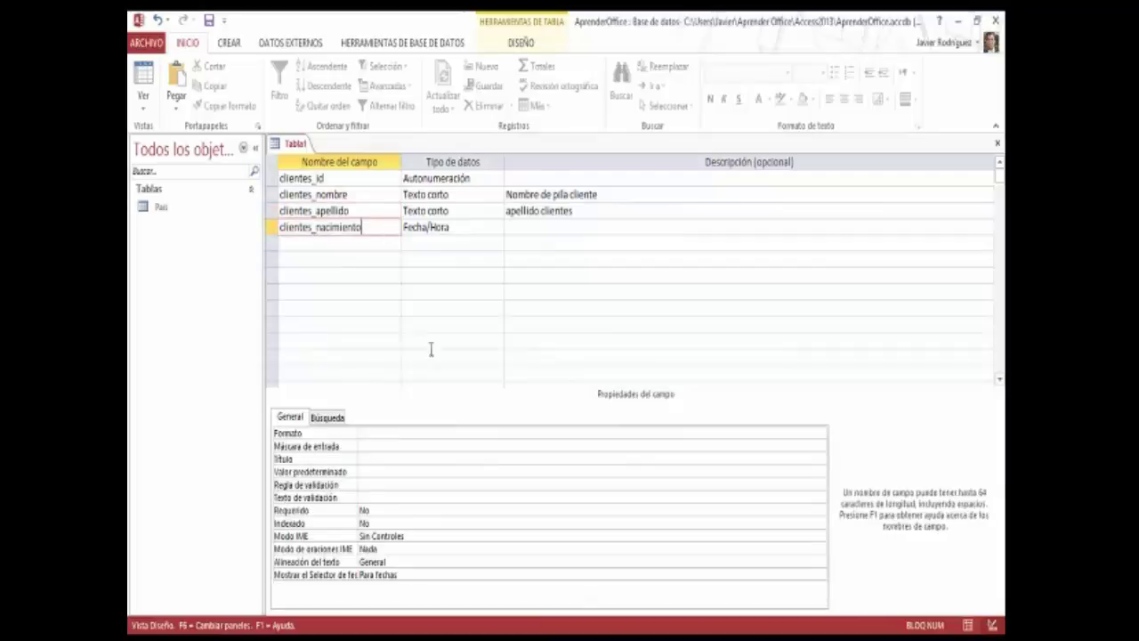
{"action": "left_click", "coordinate": [388, 460]}
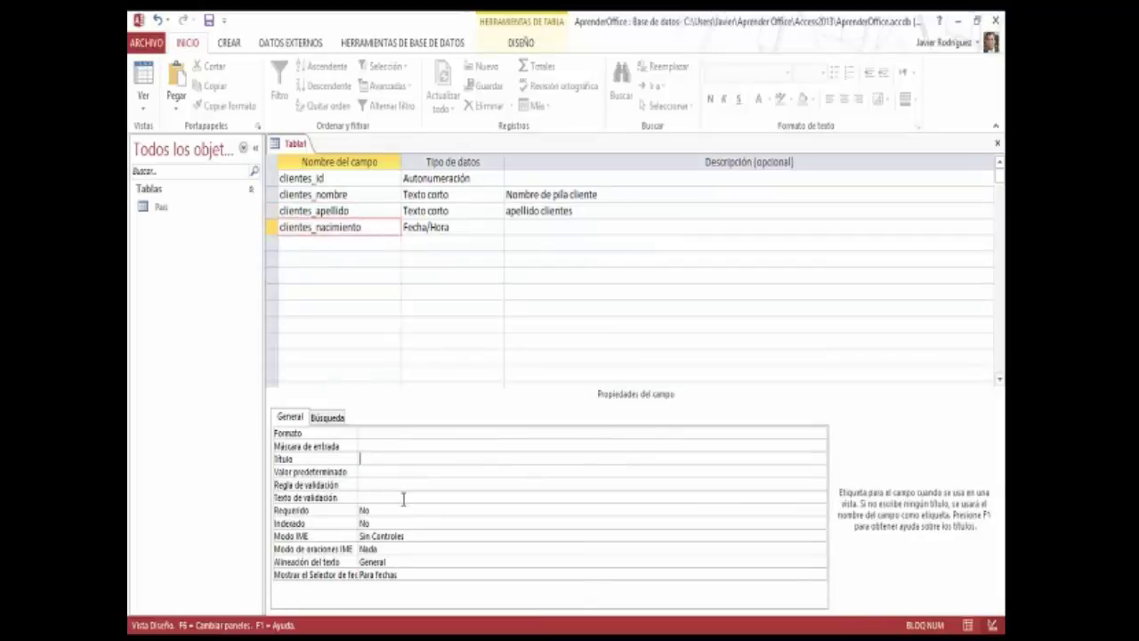
{"action": "type", "text": "Fecha de nacimiento"}
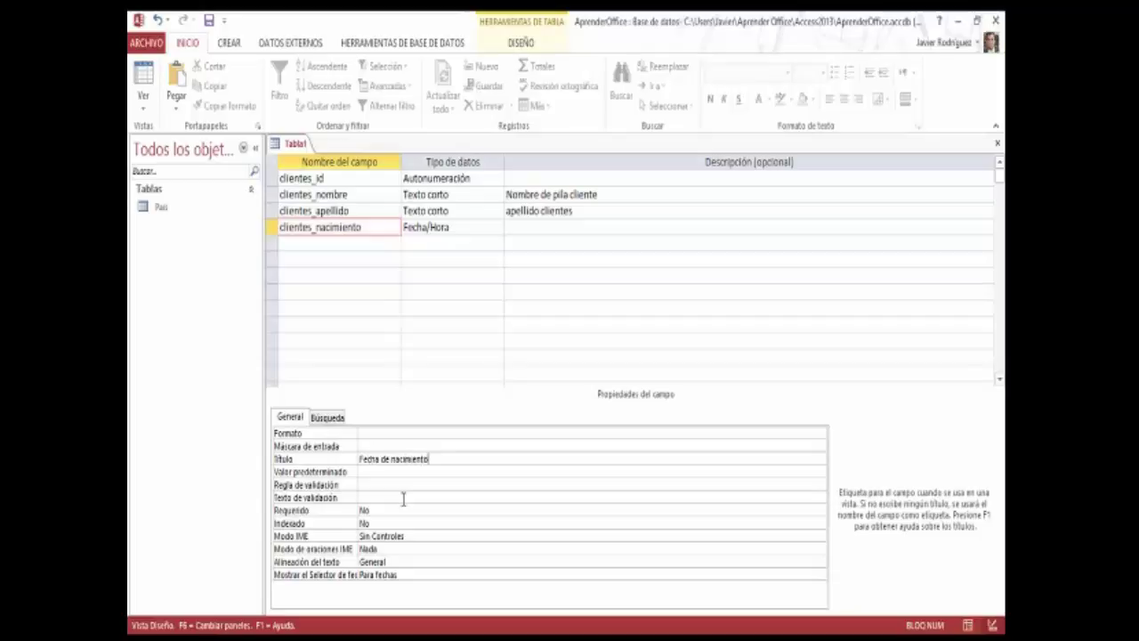
Check the validation column on the PowerPoint slide and set the Requerido property of clientes_nombre to Sí
{"action": "left_click", "coordinate": [389, 195]}
{"action": "key", "text": "alt+Tab"}
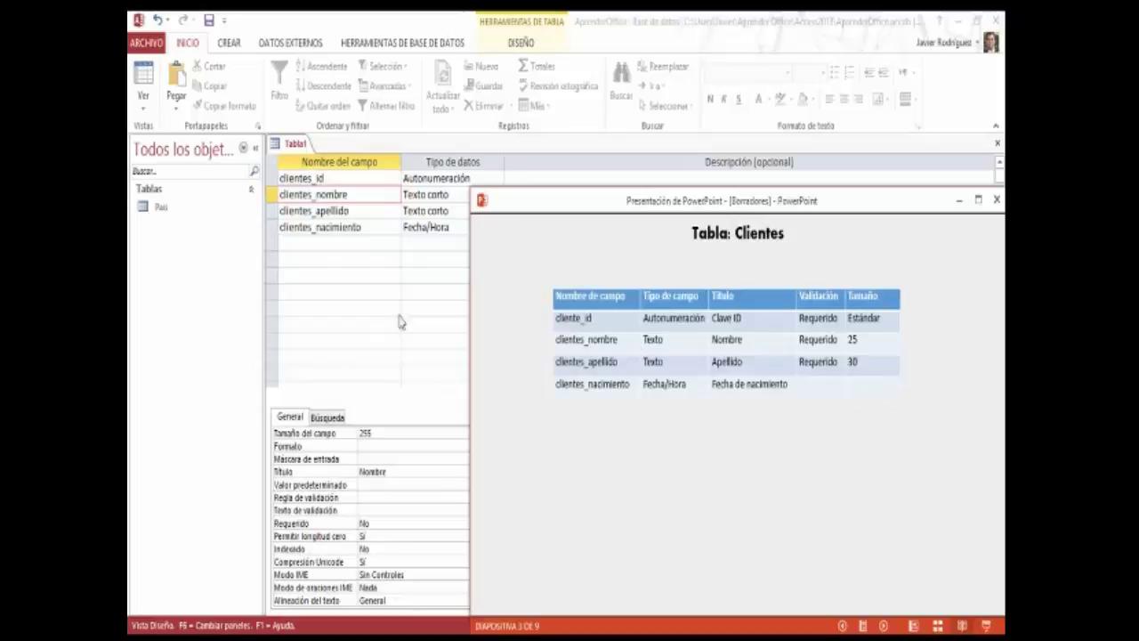
{"action": "left_click", "coordinate": [363, 182]}
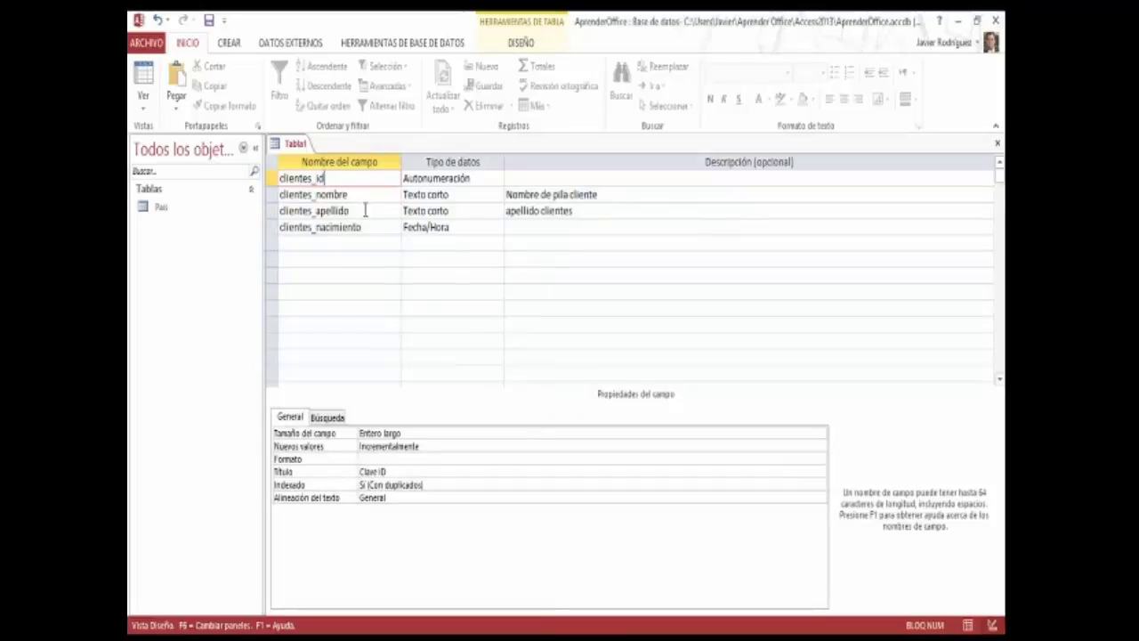
{"action": "left_click", "coordinate": [367, 195]}
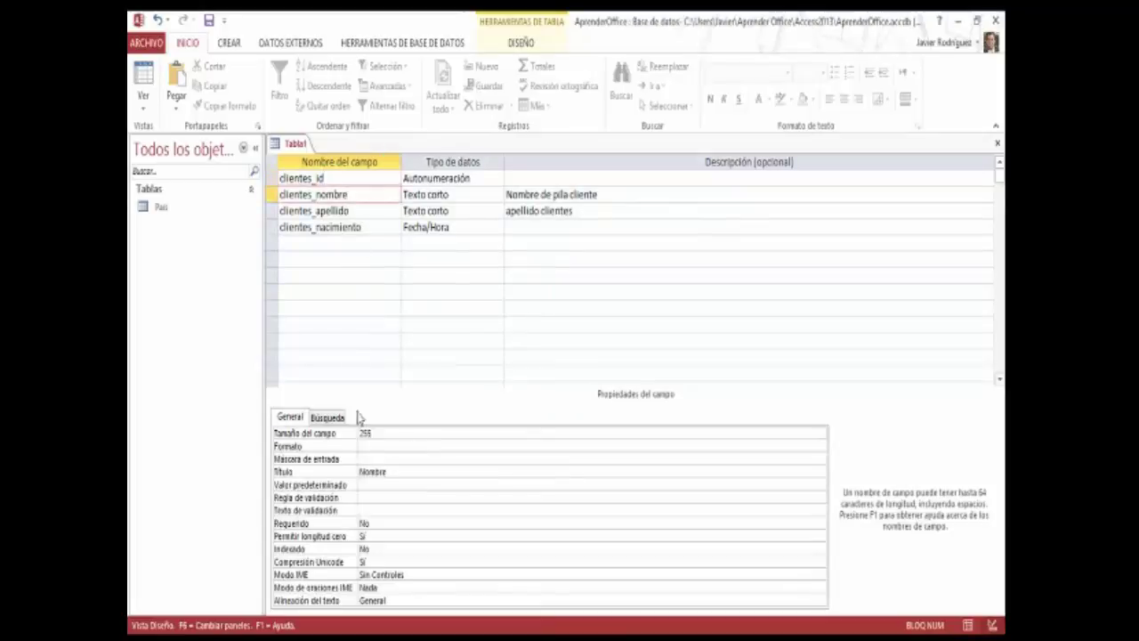
{"action": "left_click", "coordinate": [394, 522]}
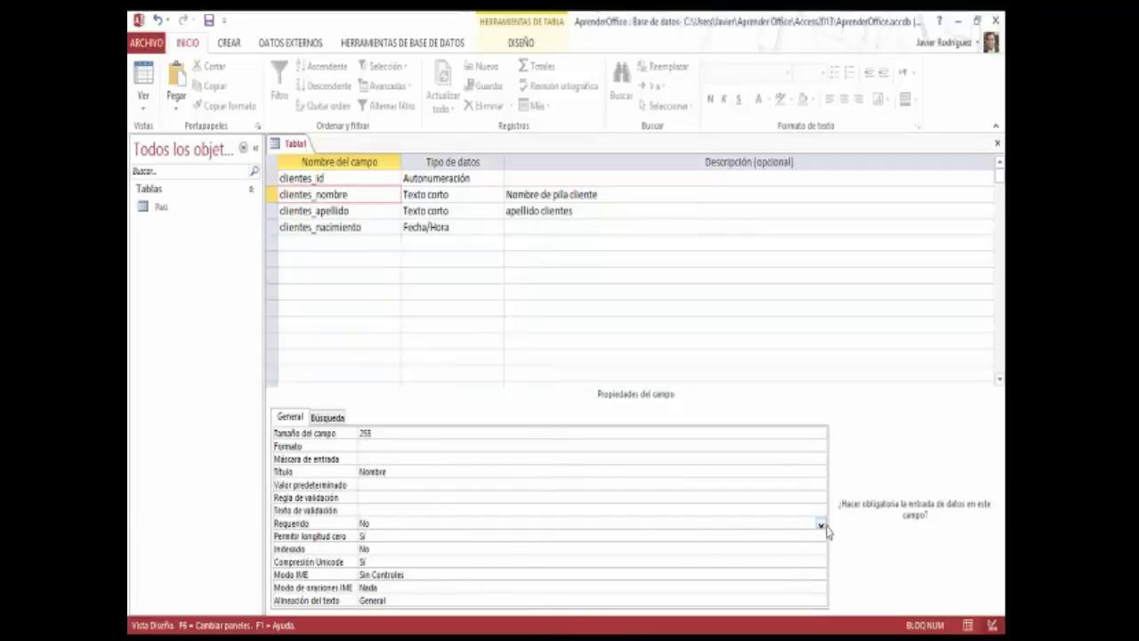
{"action": "left_click", "coordinate": [821, 525]}
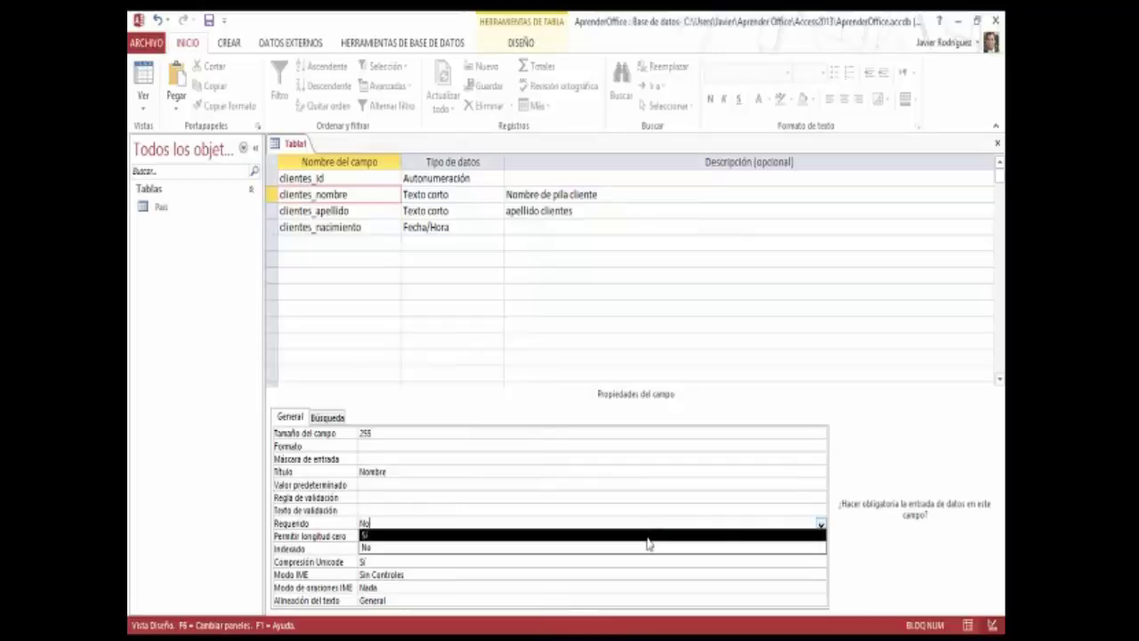
{"action": "left_click", "coordinate": [648, 535]}
Set the field size of clientes_nombre to 25, checking the size on the PowerPoint slide
{"action": "left_click", "coordinate": [506, 434]}
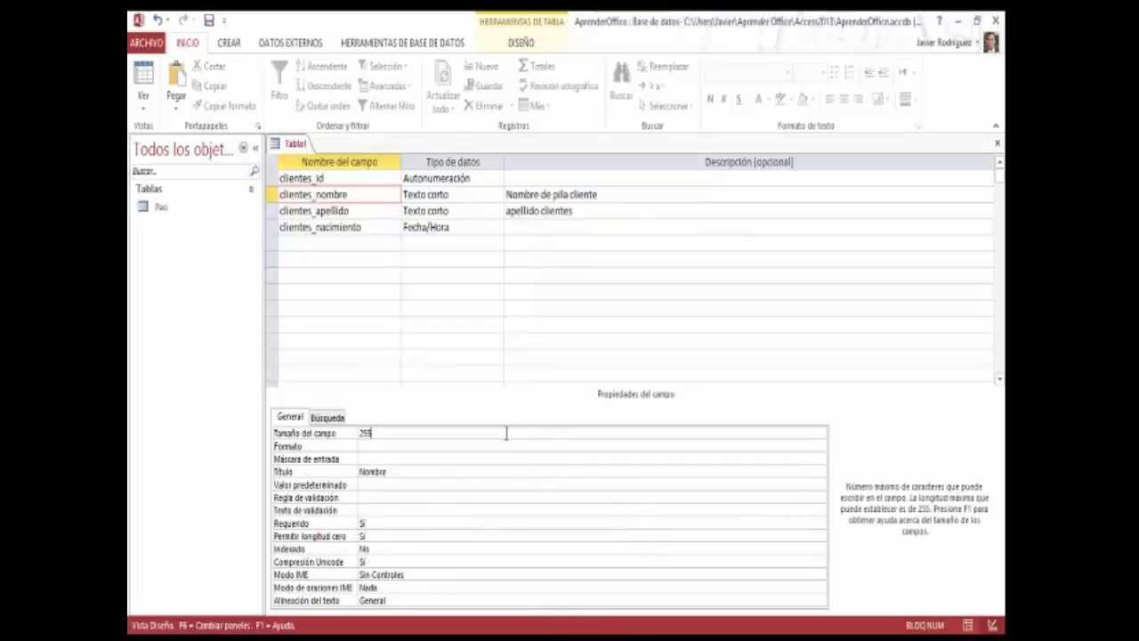
{"action": "key", "text": "alt+Tab"}
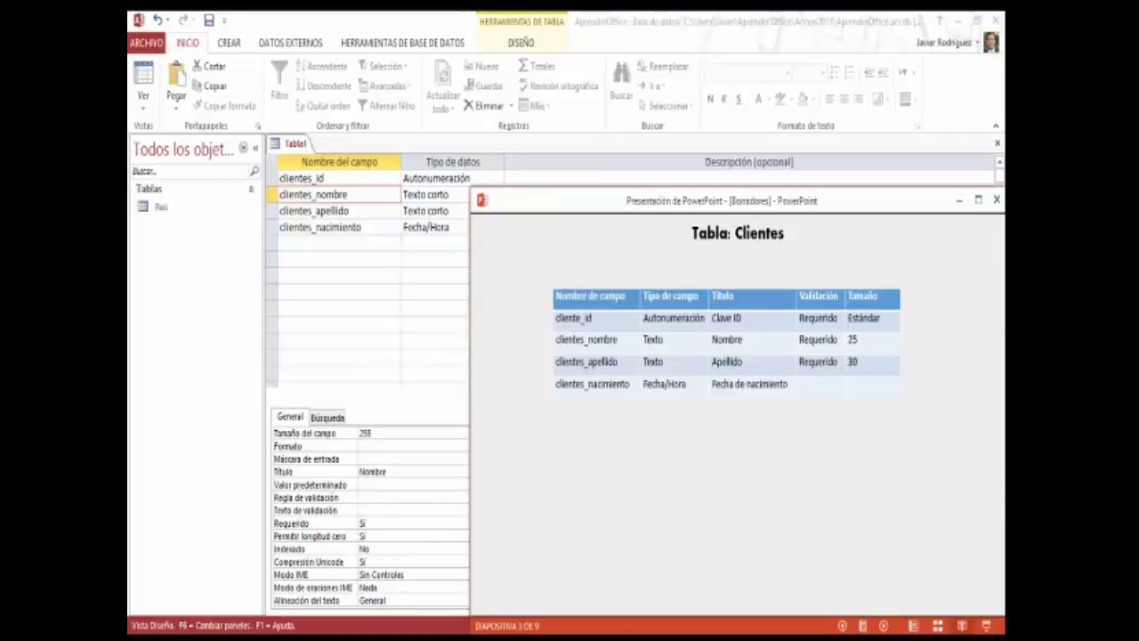
{"action": "key", "text": "alt+Tab"}
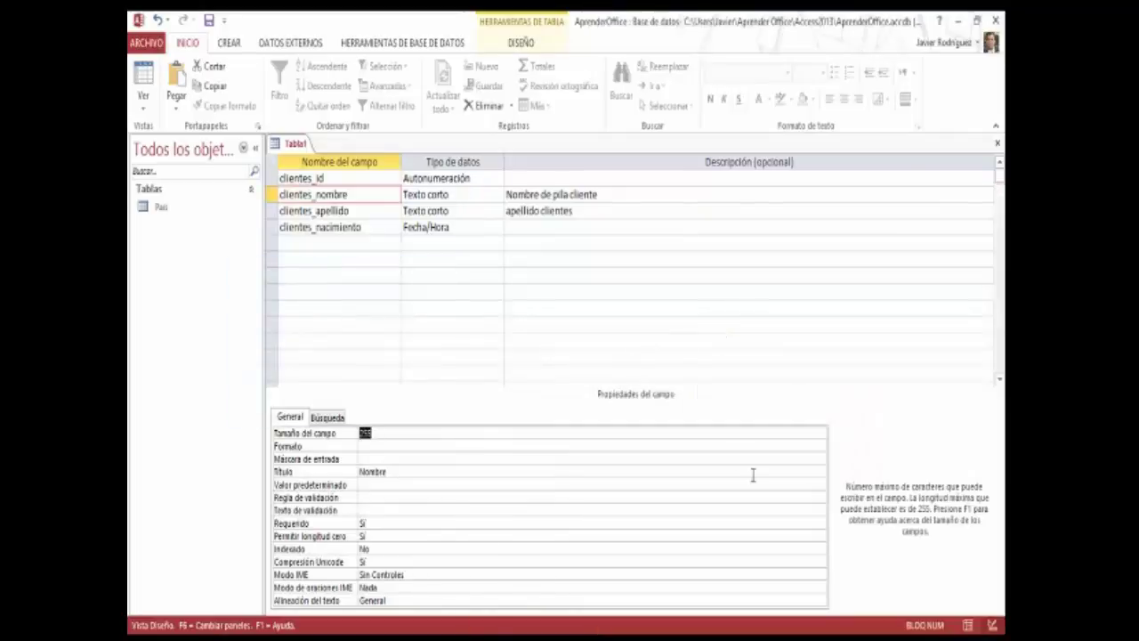
{"action": "type", "text": "25"}
{"action": "key", "text": "Return"}
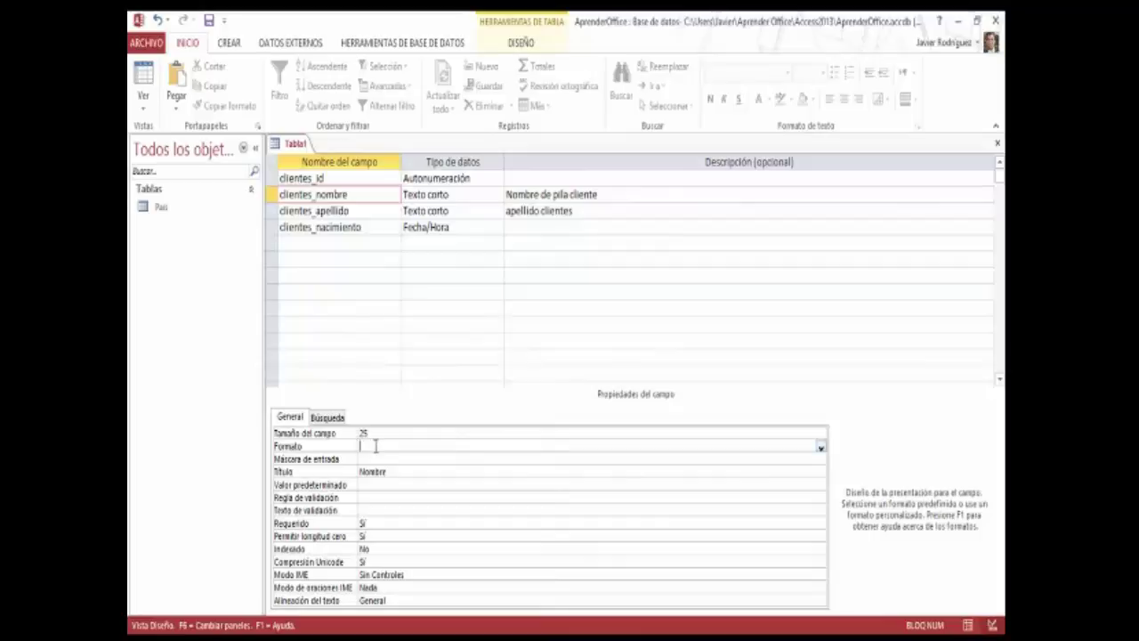
Set the field size of clientes_apellido to 30 and its Requerido property to Sí
{"action": "left_click", "coordinate": [363, 211]}
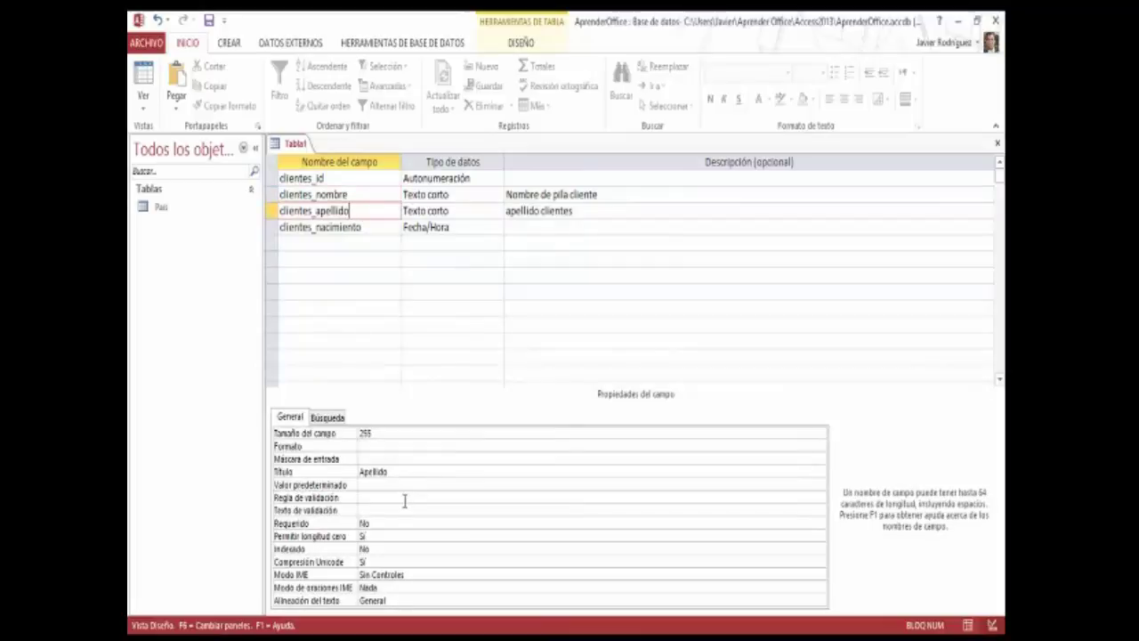
{"action": "double_click", "coordinate": [402, 433]}
{"action": "type", "text": "30"}
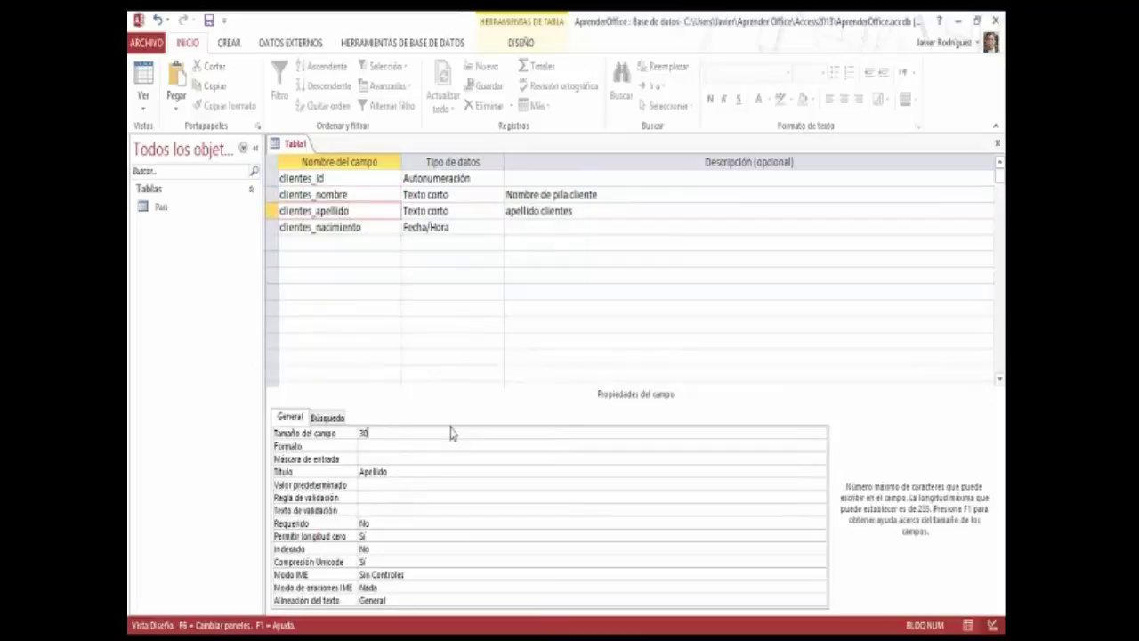
{"action": "left_click", "coordinate": [404, 524]}
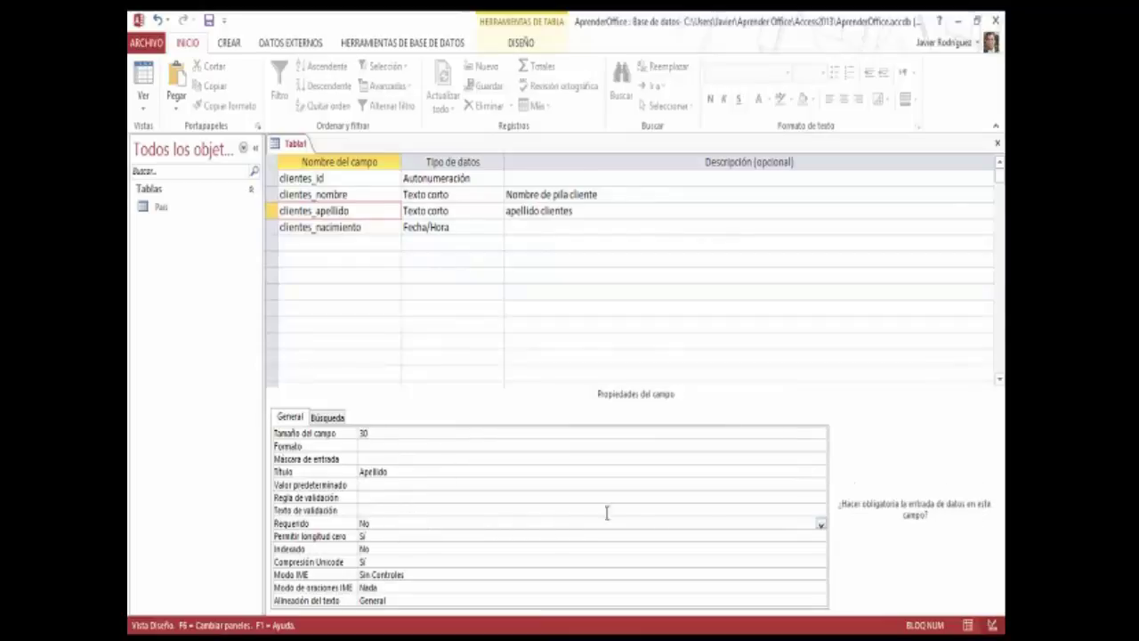
{"action": "left_click", "coordinate": [821, 526]}
{"action": "left_click", "coordinate": [647, 536]}
{"action": "left_click", "coordinate": [480, 227]}
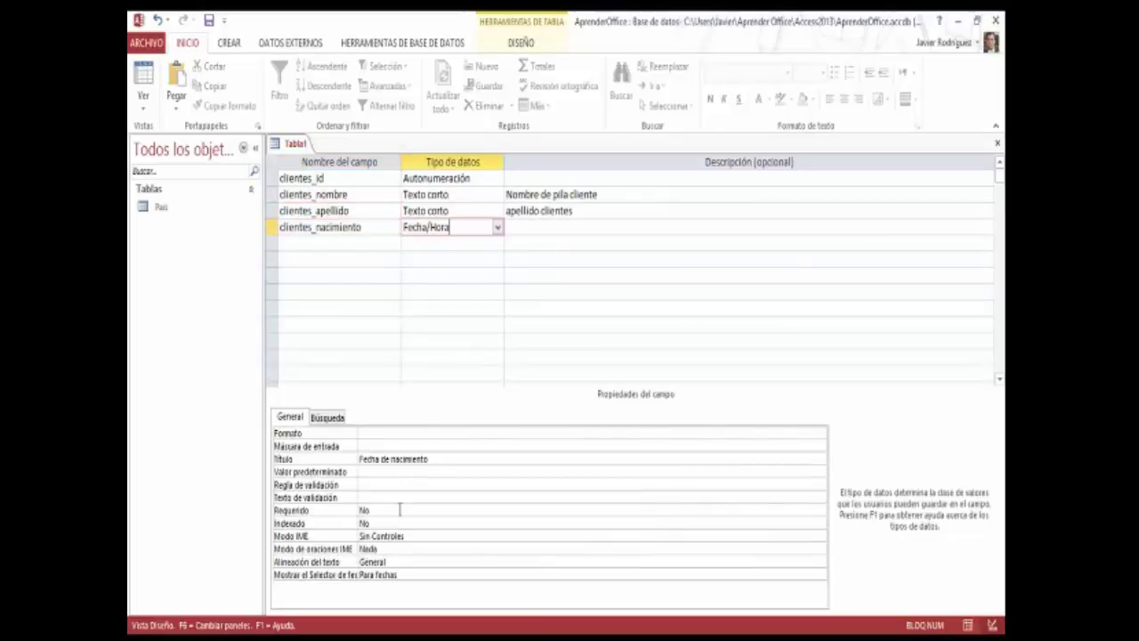
{"action": "left_click", "coordinate": [530, 231]}
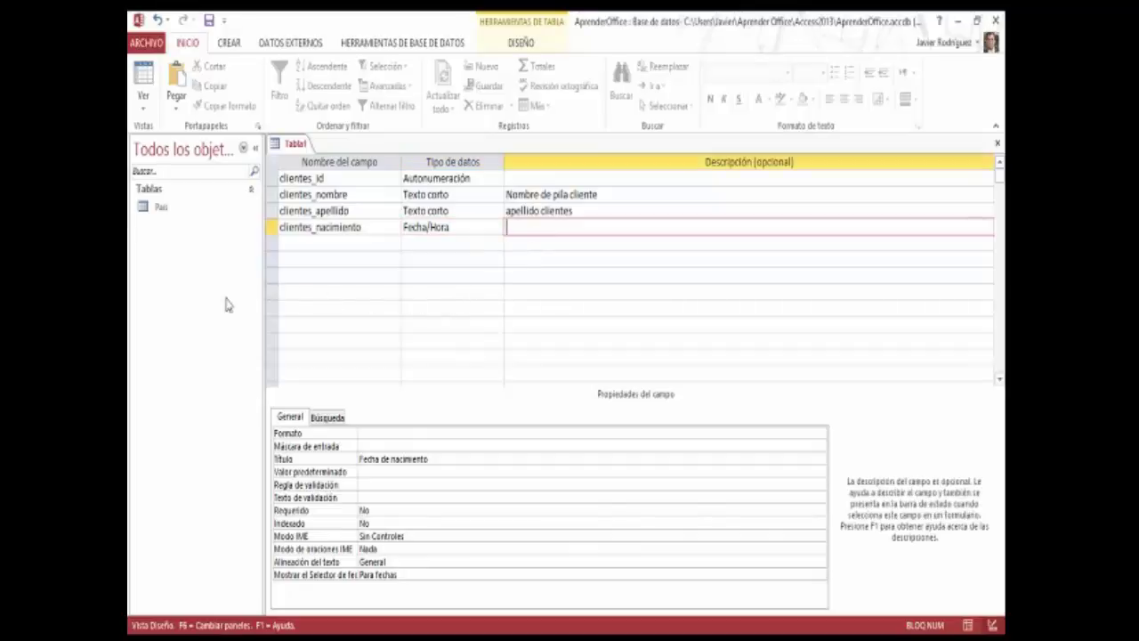
Switch to Datasheet view, saving the table as Clientes and accepting the creation of a primary key
{"action": "left_click", "coordinate": [143, 82]}
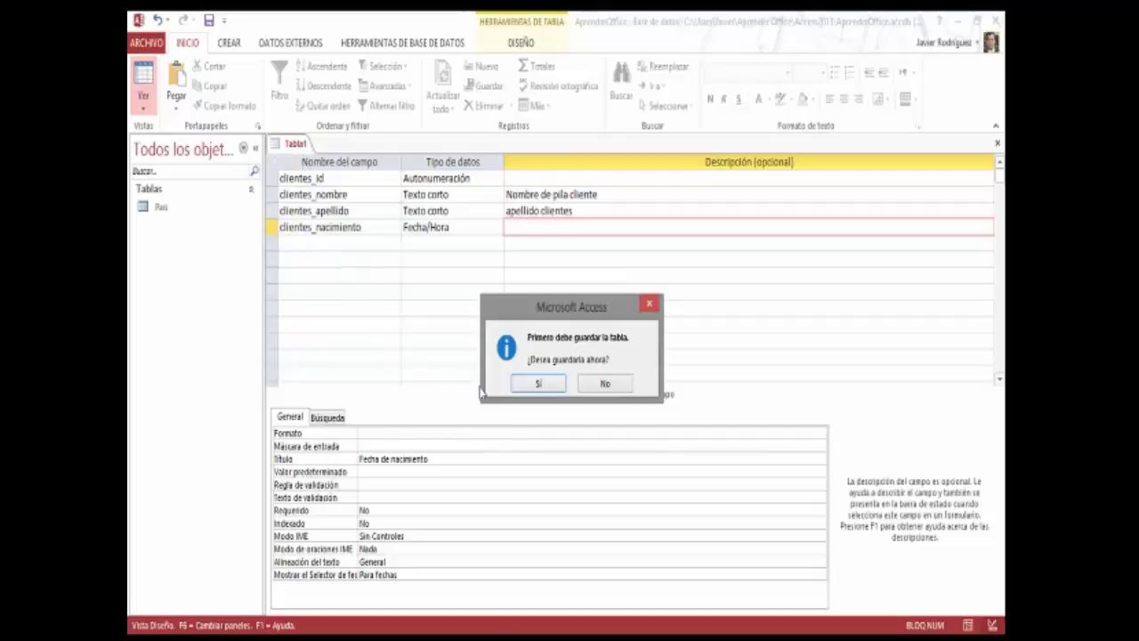
{"action": "left_click", "coordinate": [529, 389]}
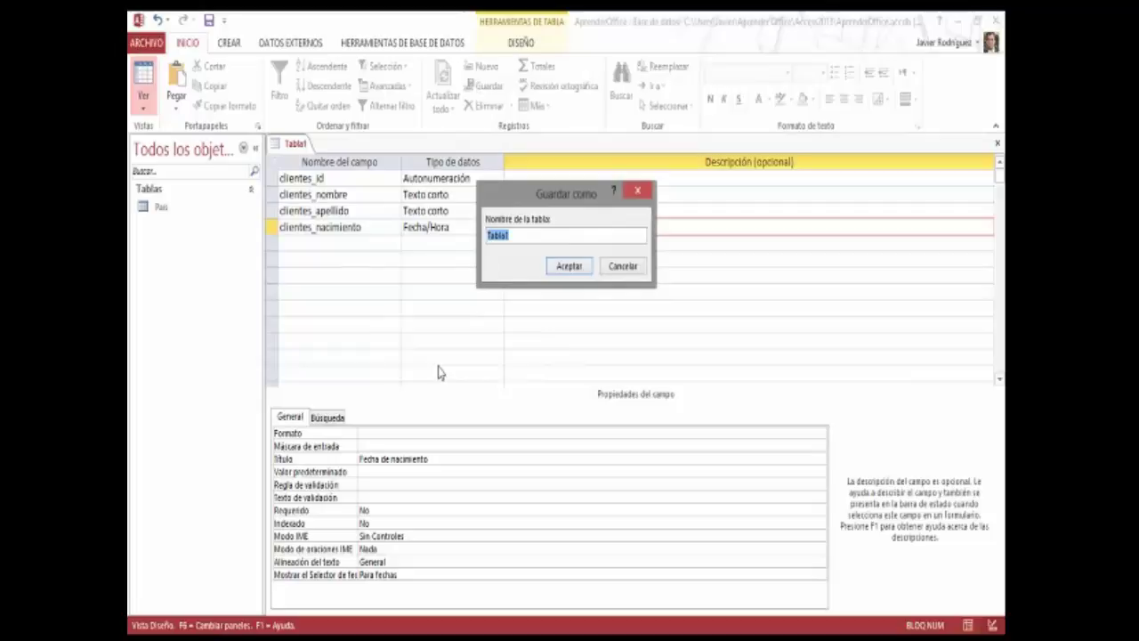
{"action": "type", "text": "Clientes"}
{"action": "left_click", "coordinate": [568, 266]}
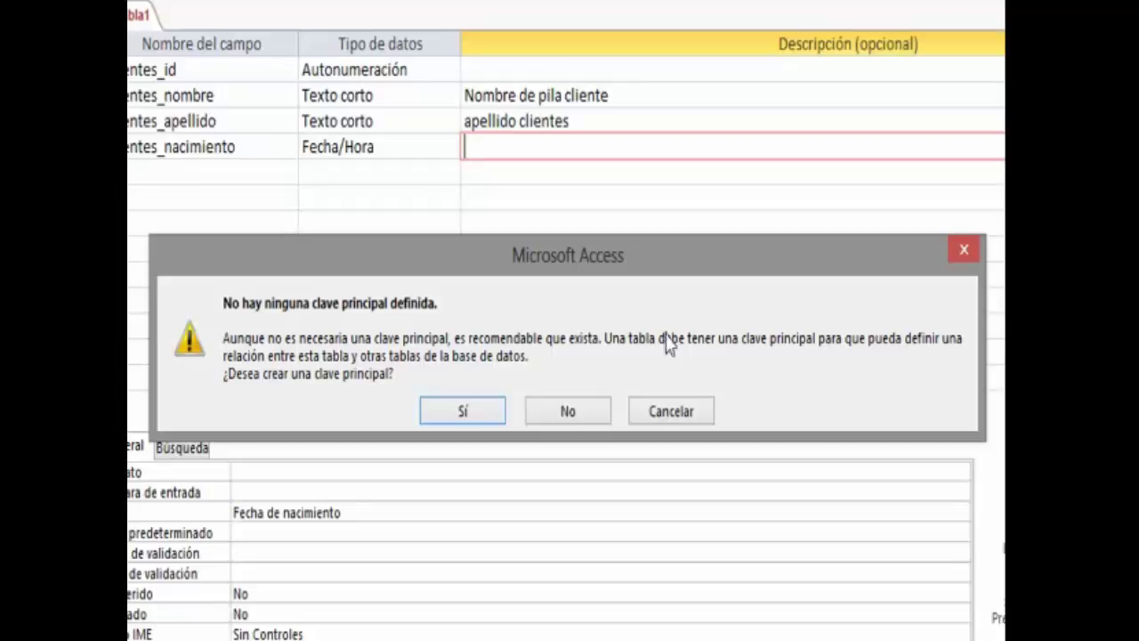
{"action": "left_click", "coordinate": [478, 413]}
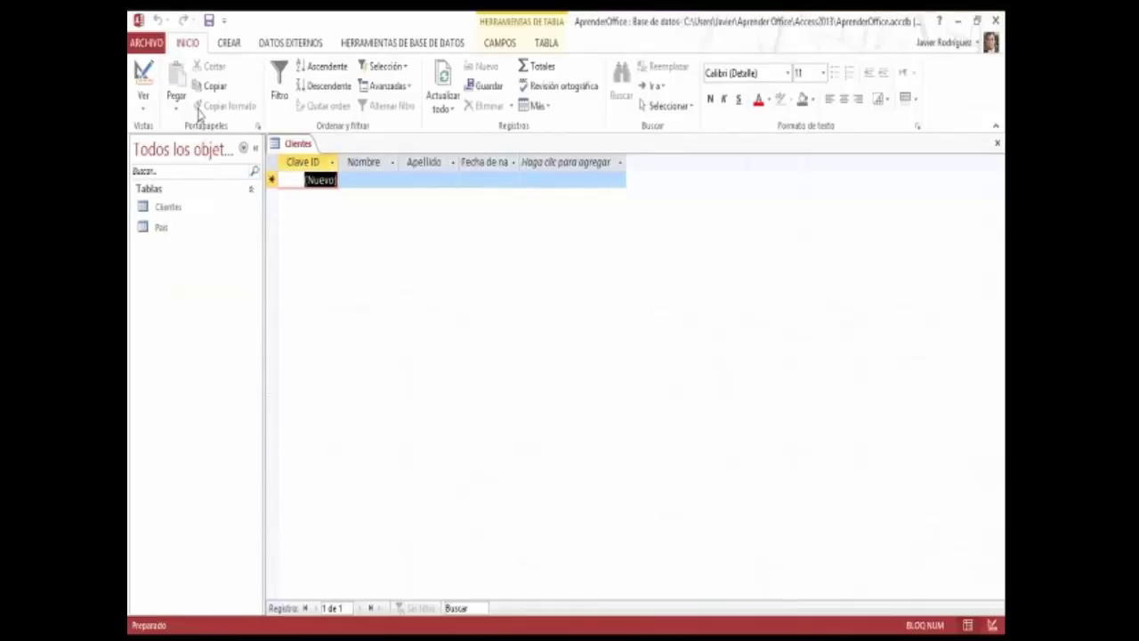
Return the Clientes table to Design view and move the primary key from clientes_id to clientes_nombre
{"action": "left_click", "coordinate": [143, 76]}
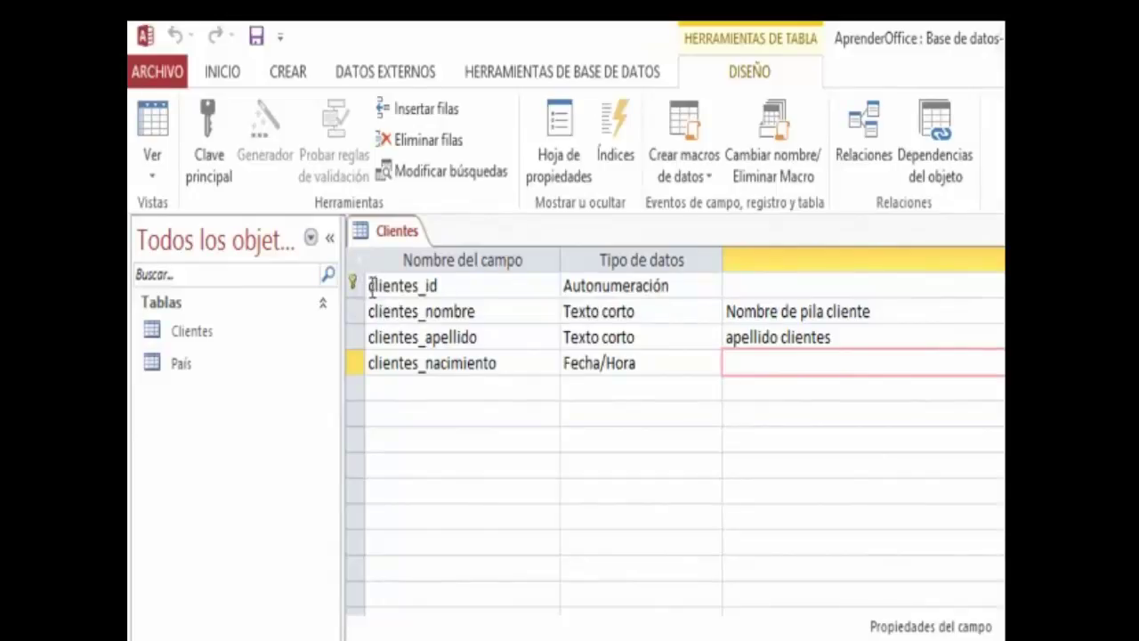
{"action": "left_click", "coordinate": [372, 285]}
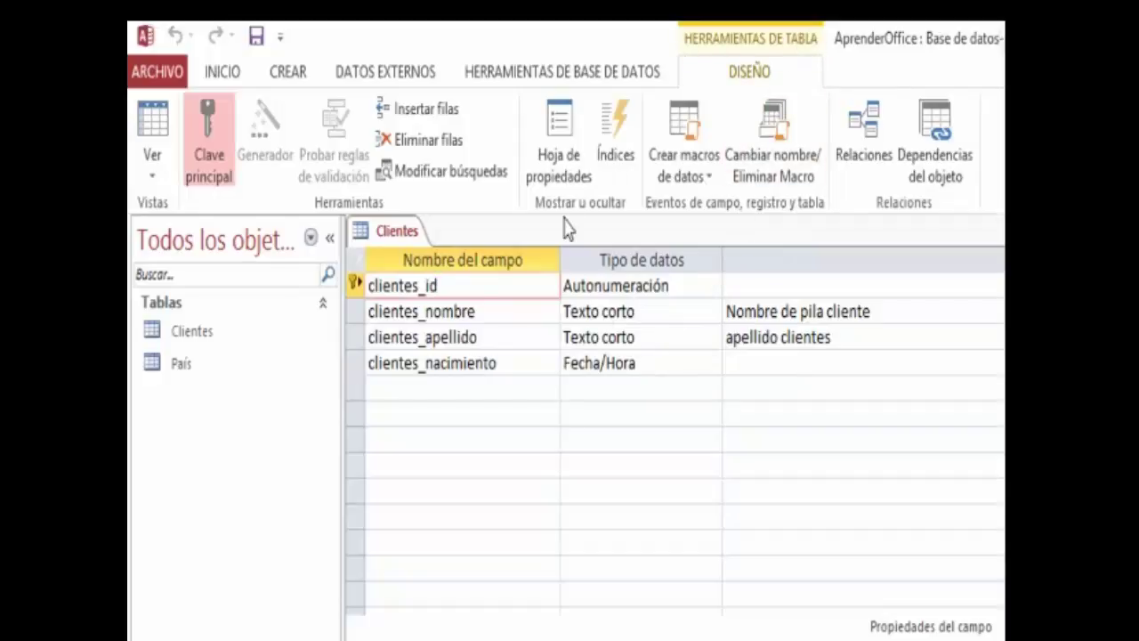
{"action": "left_click", "coordinate": [233, 183]}
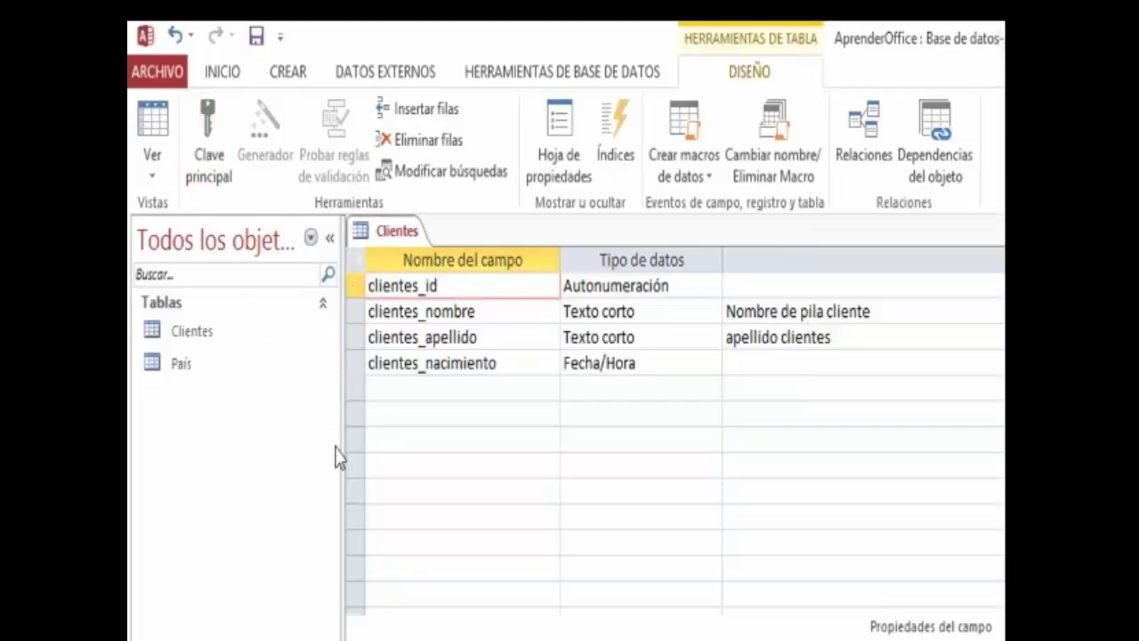
{"action": "left_click", "coordinate": [353, 311]}
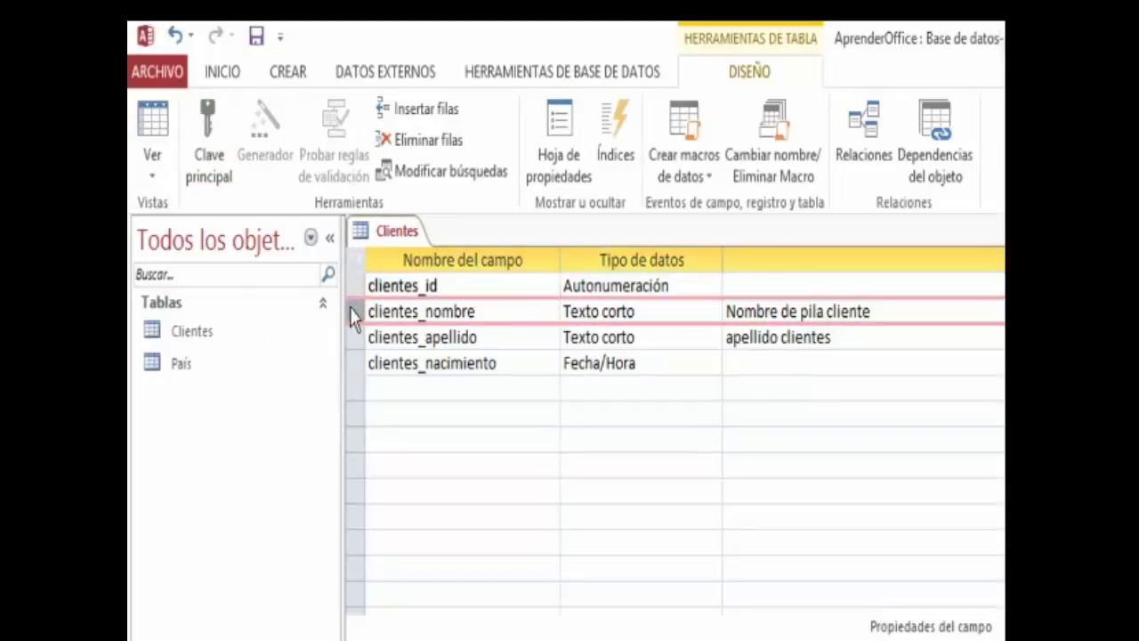
{"action": "left_click", "coordinate": [221, 169]}
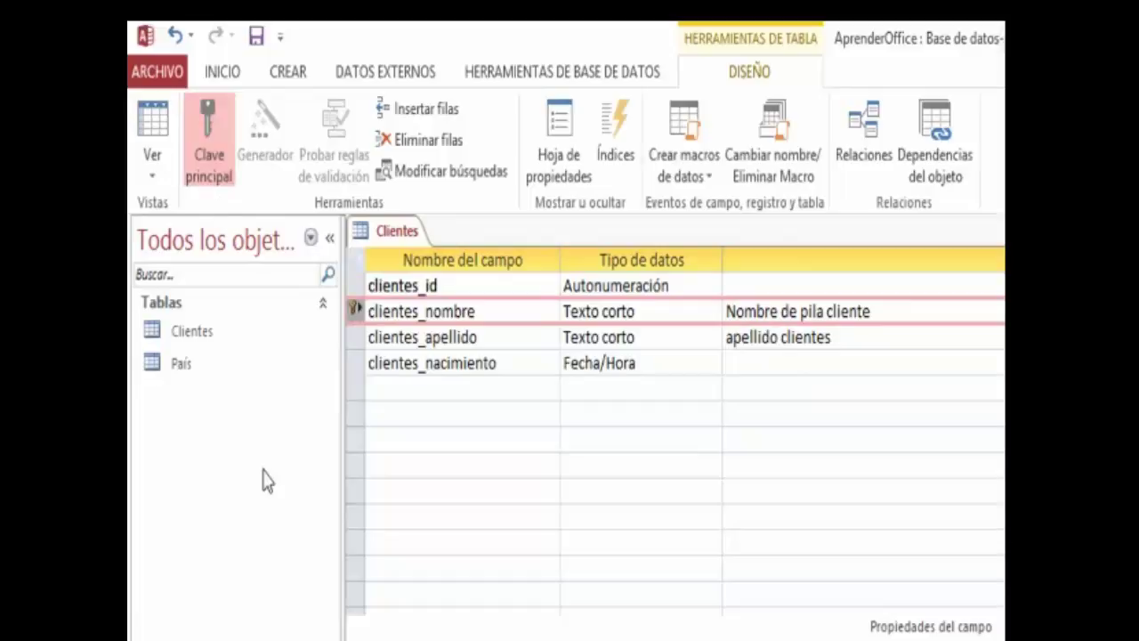
Move the primary key from clientes_nombre back to clientes_id and save the Clientes table
{"action": "left_click", "coordinate": [223, 174]}
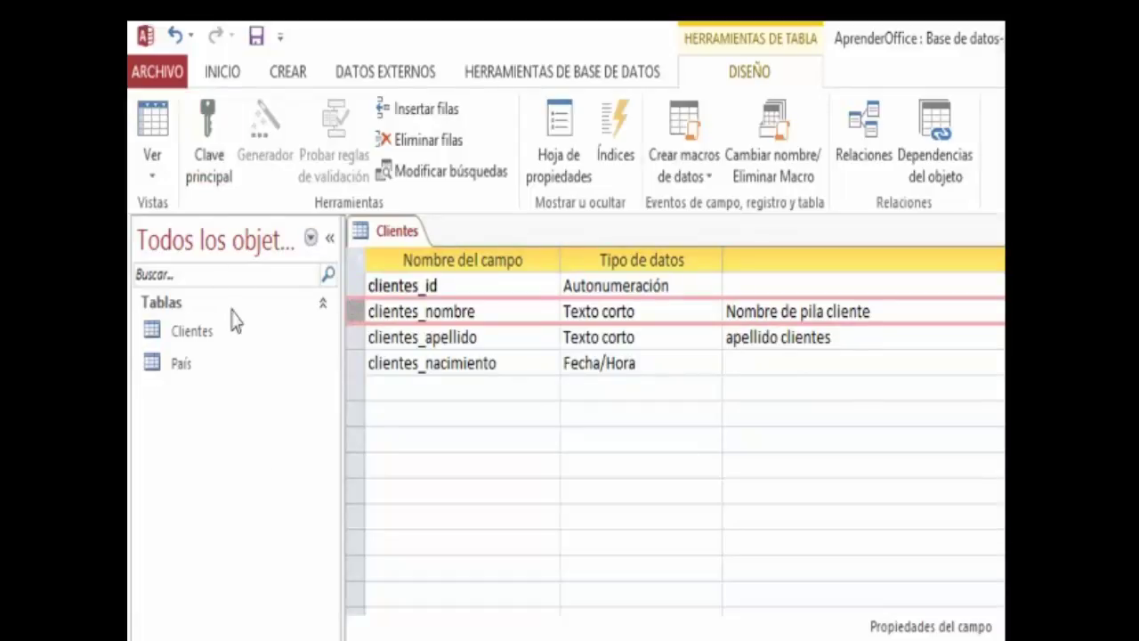
{"action": "left_click", "coordinate": [359, 285]}
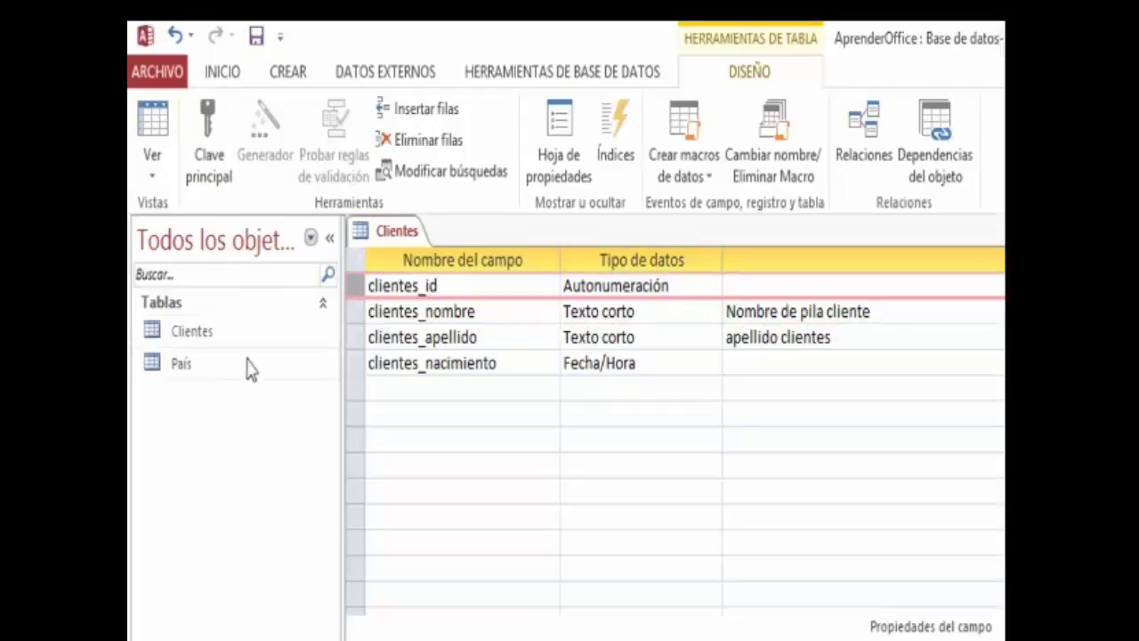
{"action": "left_click", "coordinate": [216, 169]}
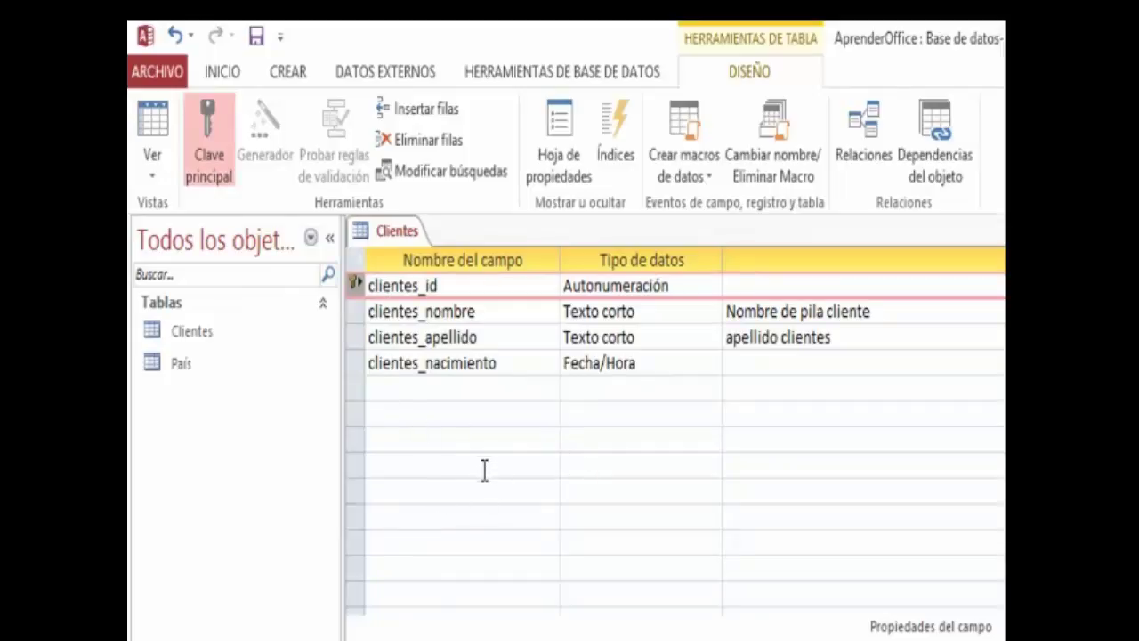
{"action": "left_click", "coordinate": [256, 35]}
Switch to Datasheet view and enter the first client's first name and surname in a new record
{"action": "left_click", "coordinate": [148, 134]}
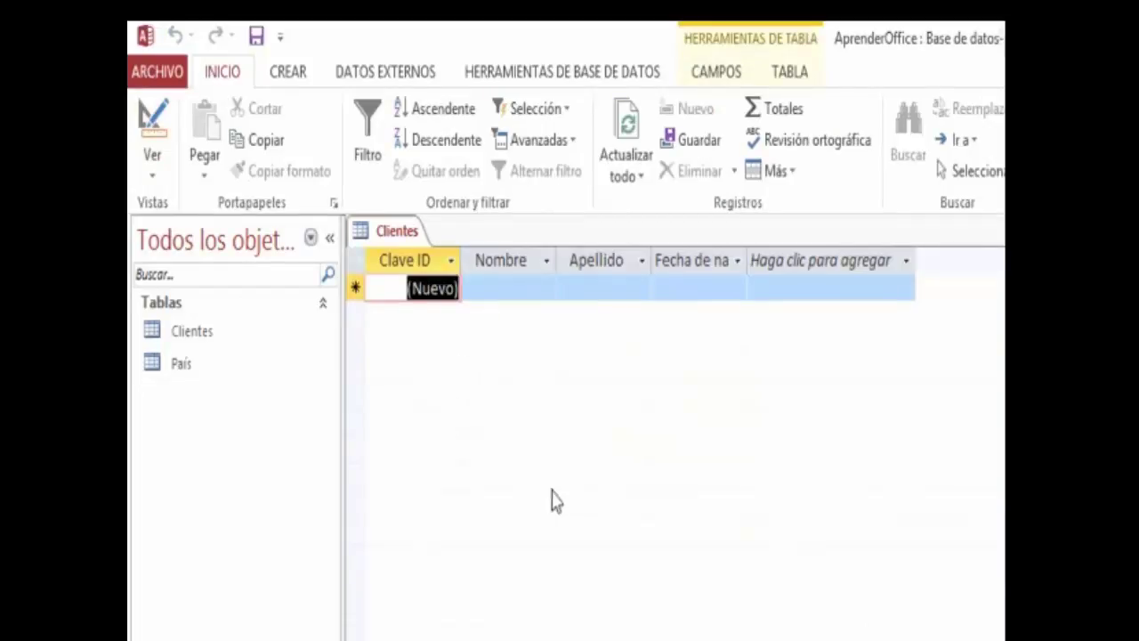
{"action": "key", "text": "Tab"}
{"action": "type", "text": "Javier"}
{"action": "key", "text": "Tab"}
{"action": "type", "text": "Rodríguez"}
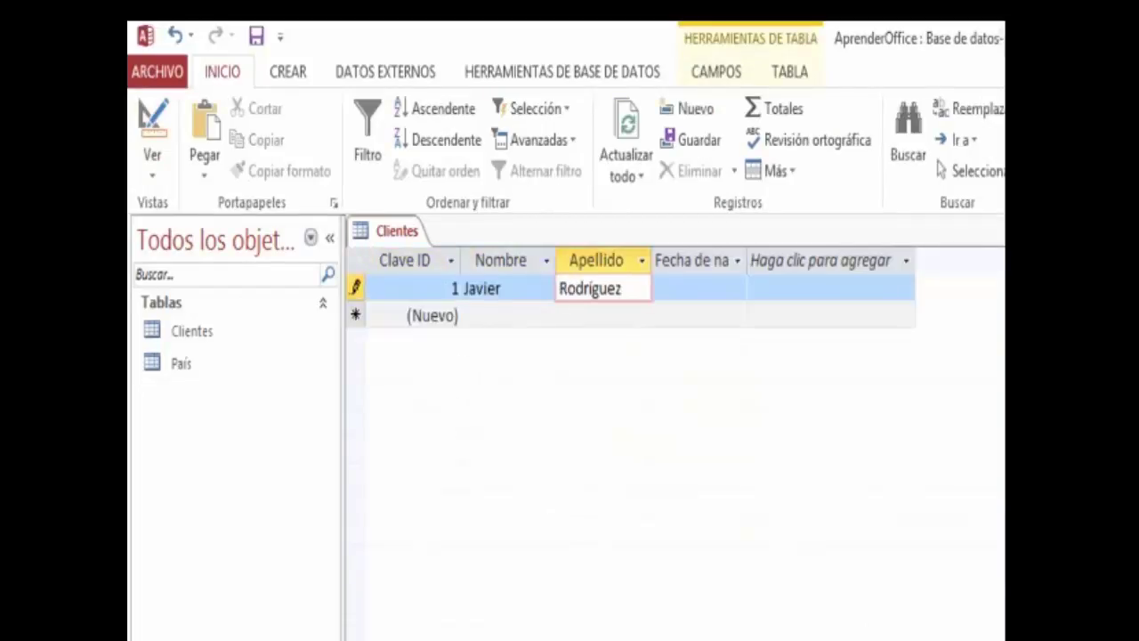
Widen the Fecha de nacimiento column to fit its title and finish the first record with the date left blank
{"action": "mouse_move", "coordinate": [746, 260]}
{"action": "left_mouse_down"}
{"action": "mouse_move", "coordinate": [769, 353]}
{"action": "mouse_move", "coordinate": [757, 478]}
{"action": "left_mouse_up"}
{"action": "key", "text": "Tab"}
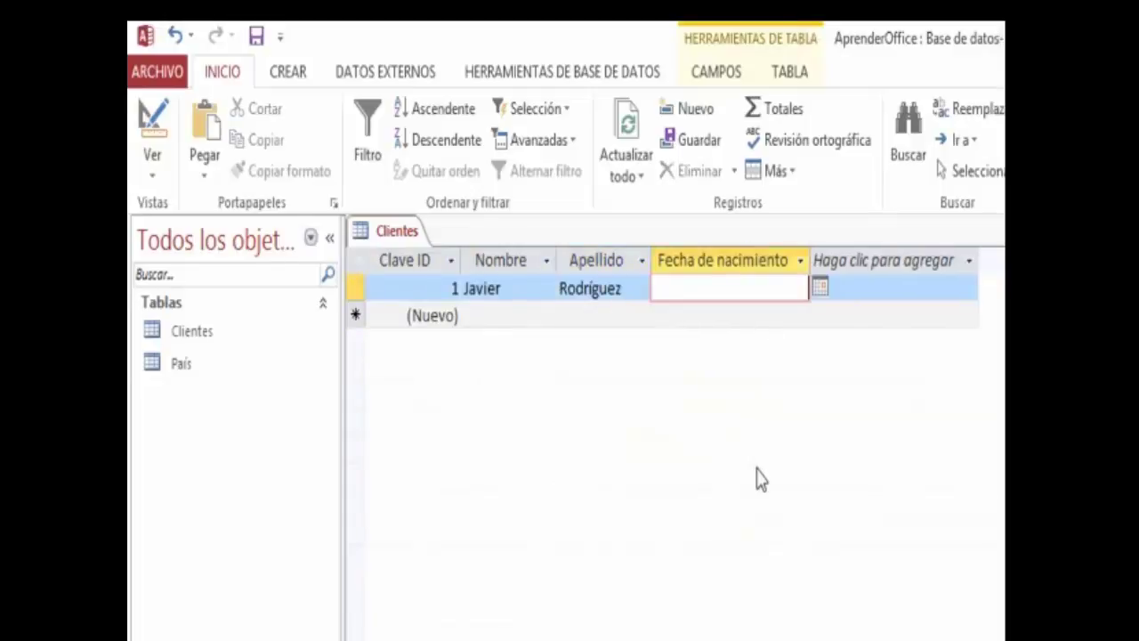
{"action": "key", "text": "Tab"}
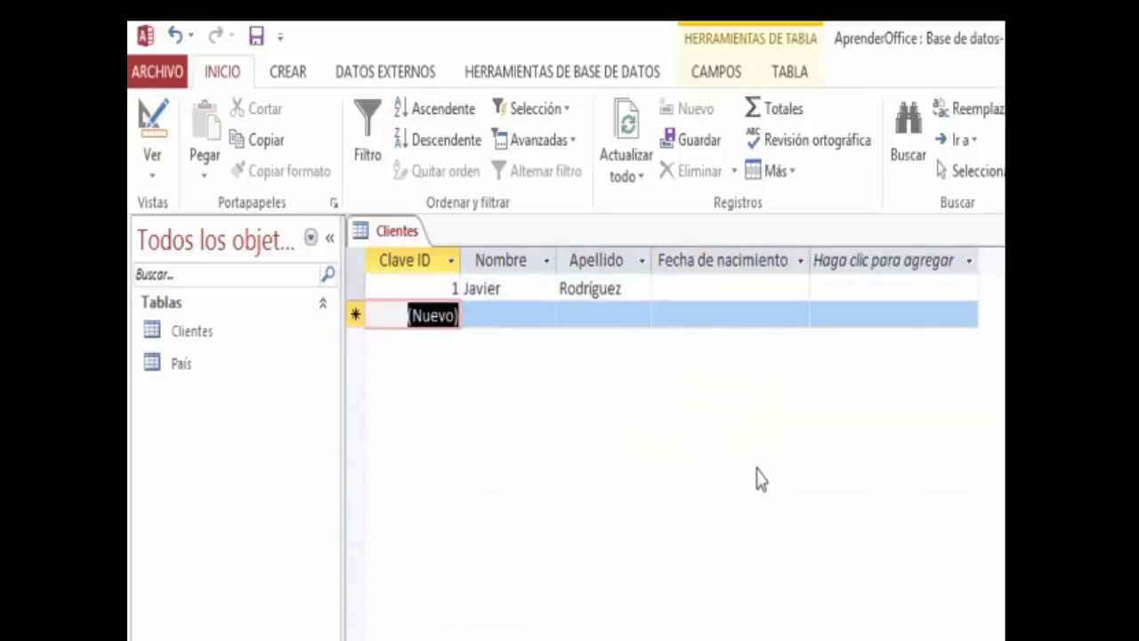
Enter the second client's first name and surname in the next new record
{"action": "key", "text": "Tab"}
{"action": "type", "text": "Juan"}
{"action": "key", "text": "Tab"}
{"action": "type", "text": "Pere"}
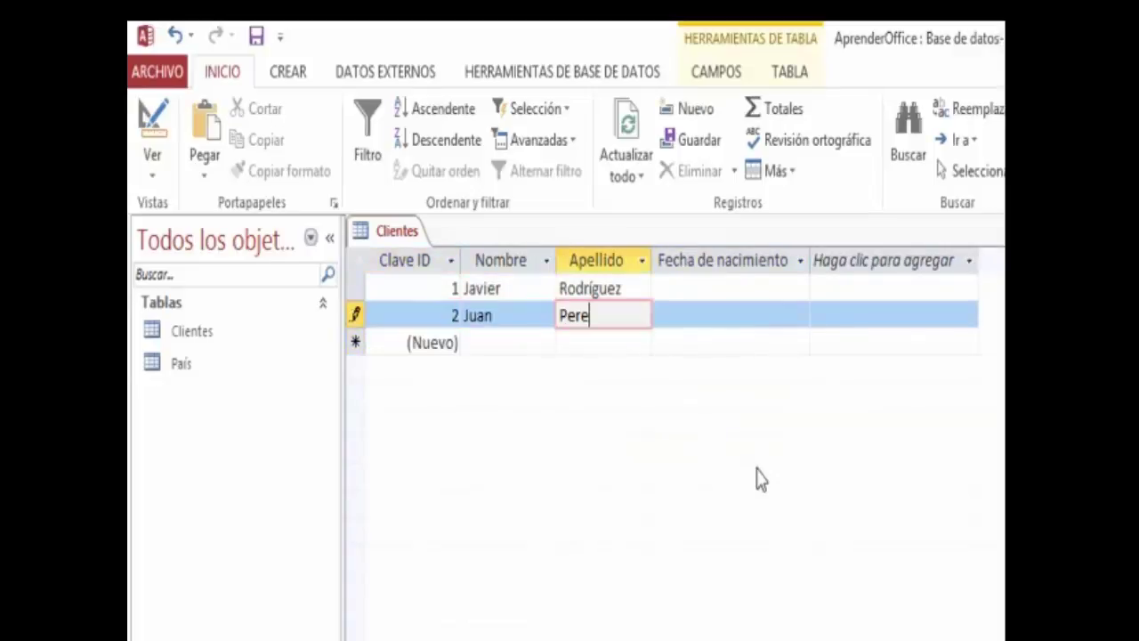
{"action": "type", "text": "z"}
{"action": "key", "text": "Tab"}
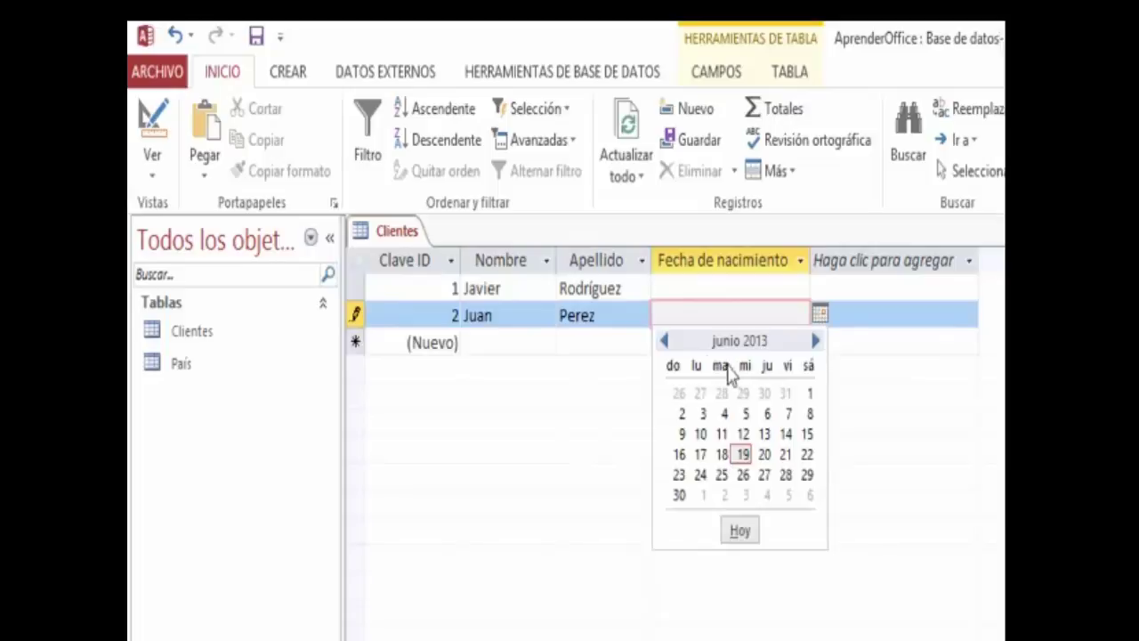
{"action": "left_click", "coordinate": [665, 344]}
{"action": "left_click", "coordinate": [664, 344]}
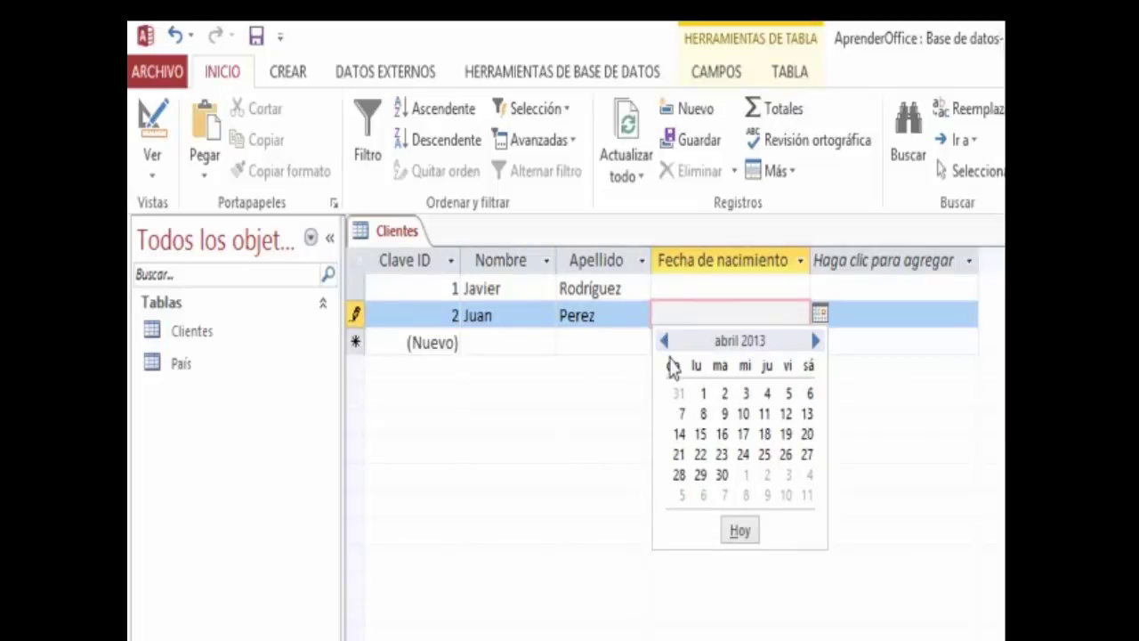
{"action": "left_click", "coordinate": [665, 342]}
{"action": "left_click", "coordinate": [664, 342]}
{"action": "left_click", "coordinate": [665, 342]}
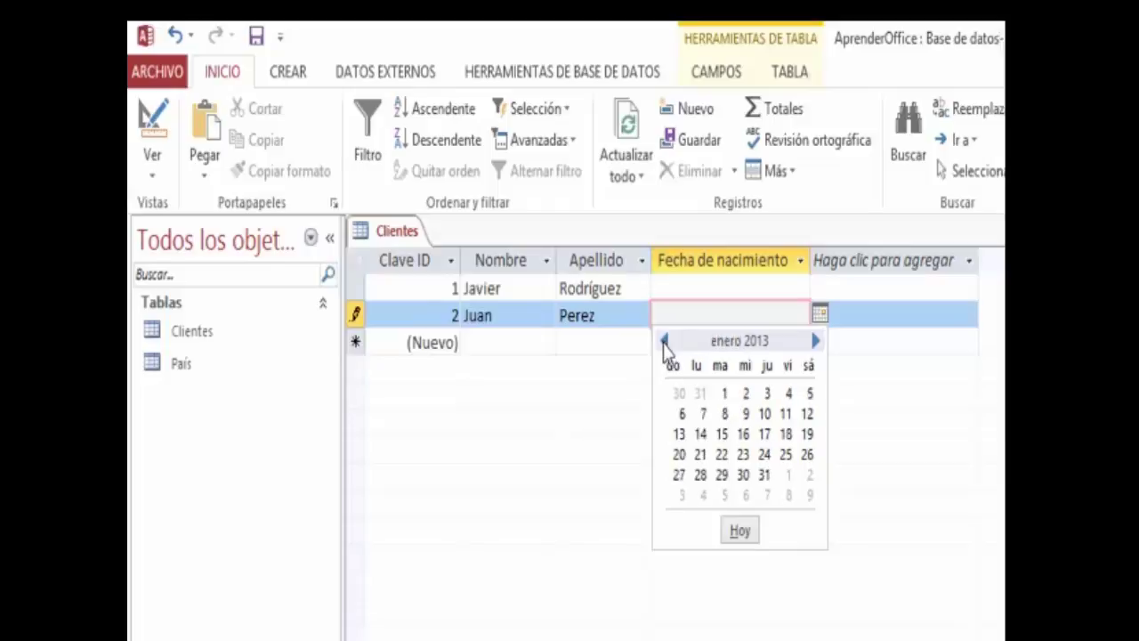
Enter the second client's date of birth in Fecha de nacimiento and complete the record
{"action": "left_click", "coordinate": [678, 315]}
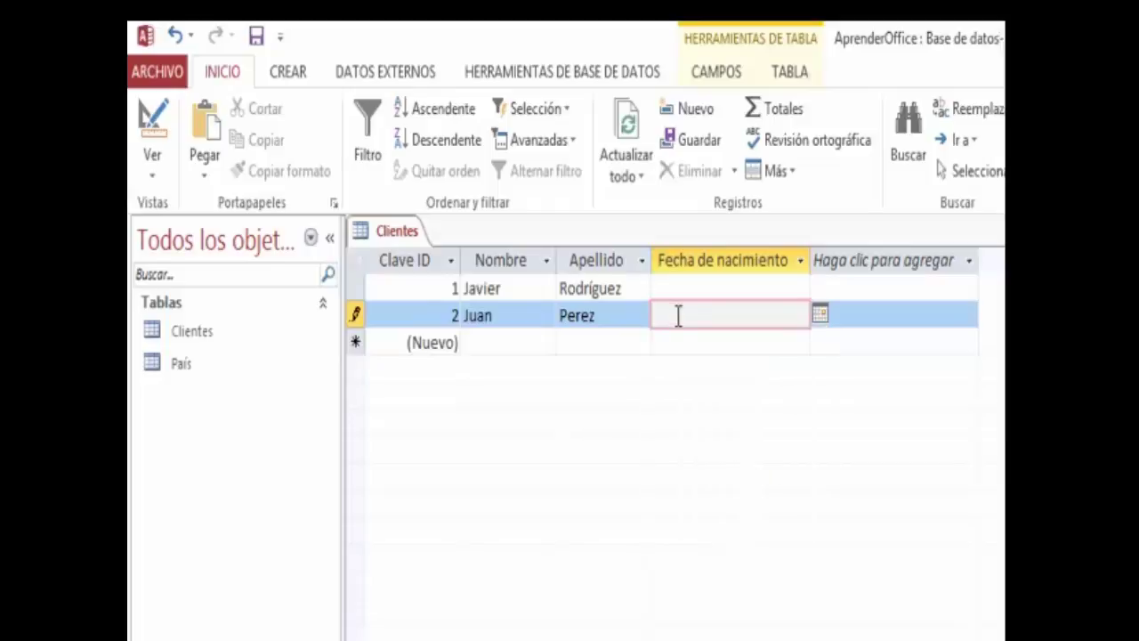
{"action": "type", "text": "01/01/80"}
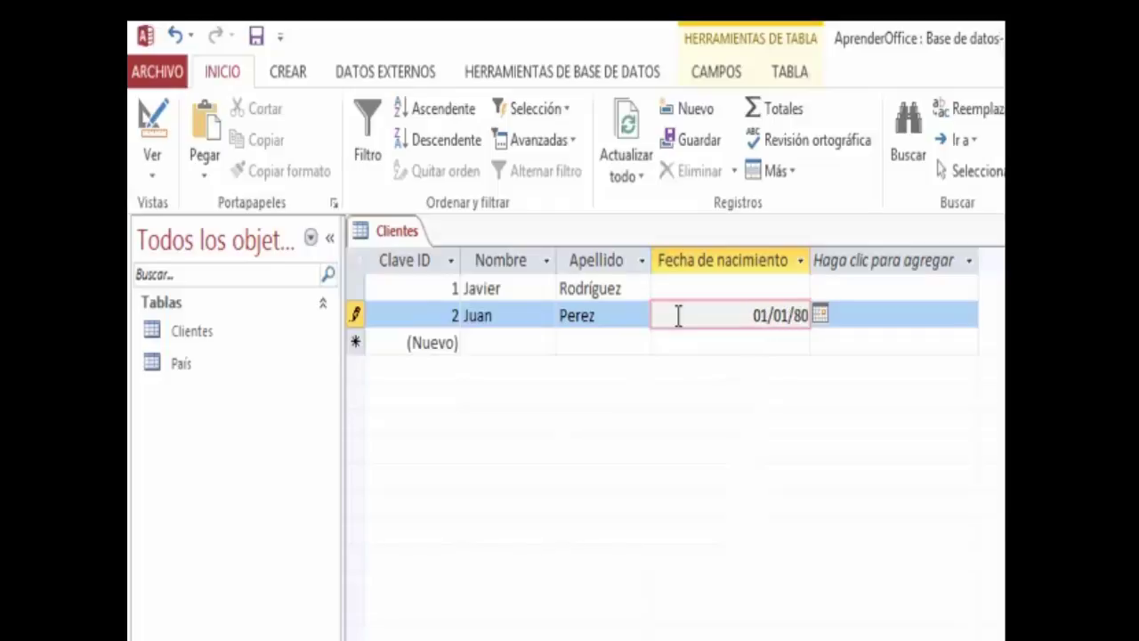
{"action": "key", "text": "Return"}
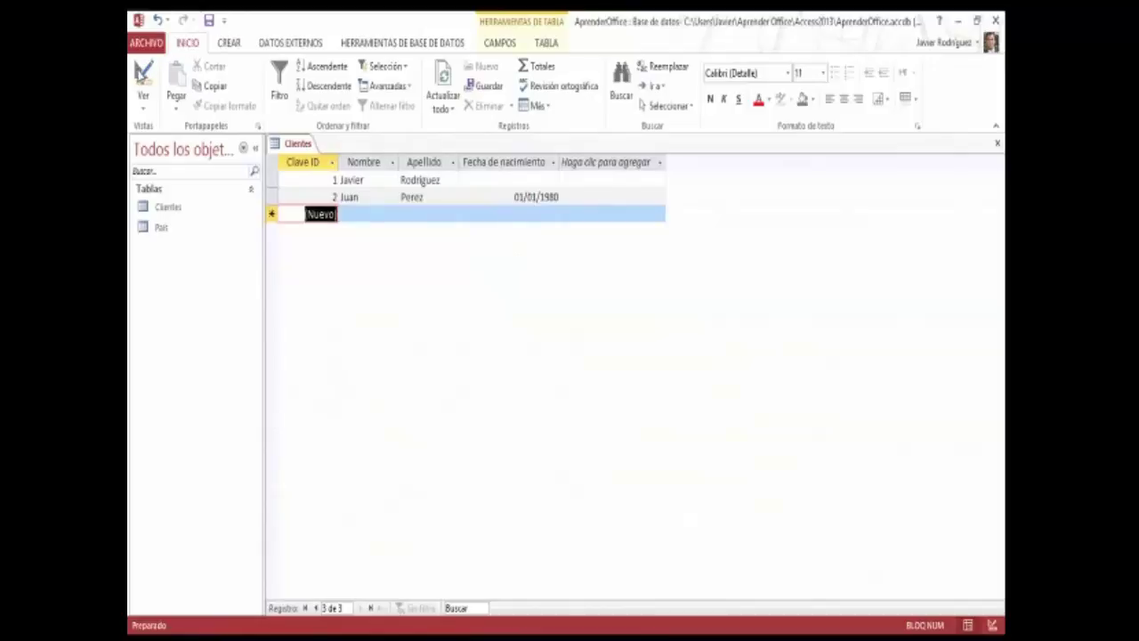
Return to Design view and compare the field properties of clientes_nacimiento, clientes_apellido, clientes_nombre and clientes_id
{"action": "left_click", "coordinate": [143, 78]}
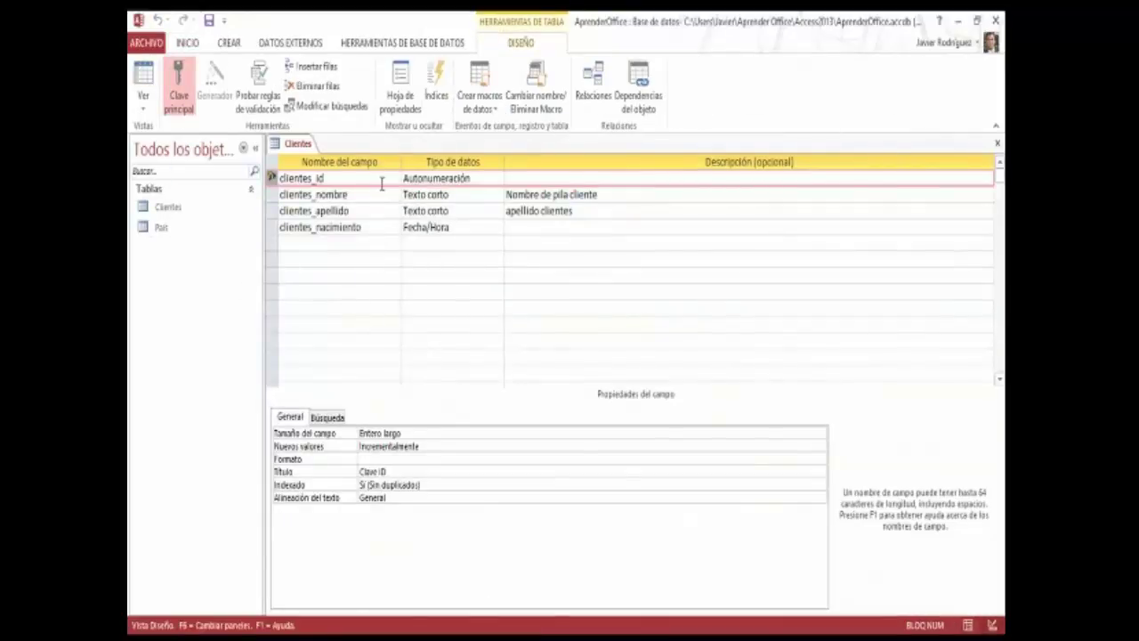
{"action": "left_click", "coordinate": [370, 229]}
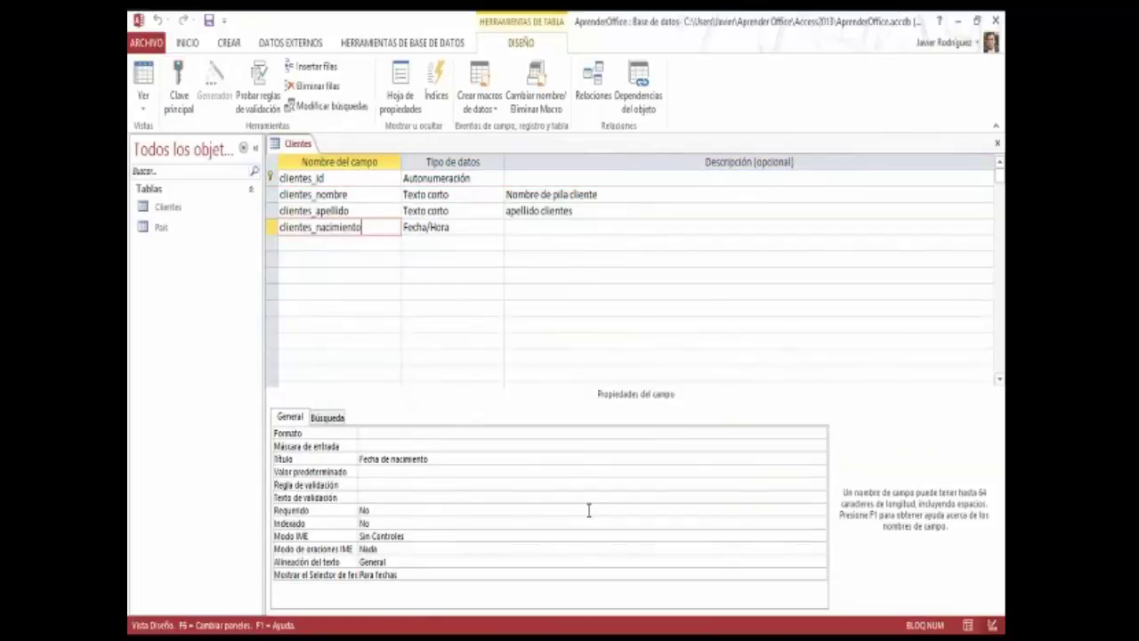
{"action": "left_click", "coordinate": [549, 435]}
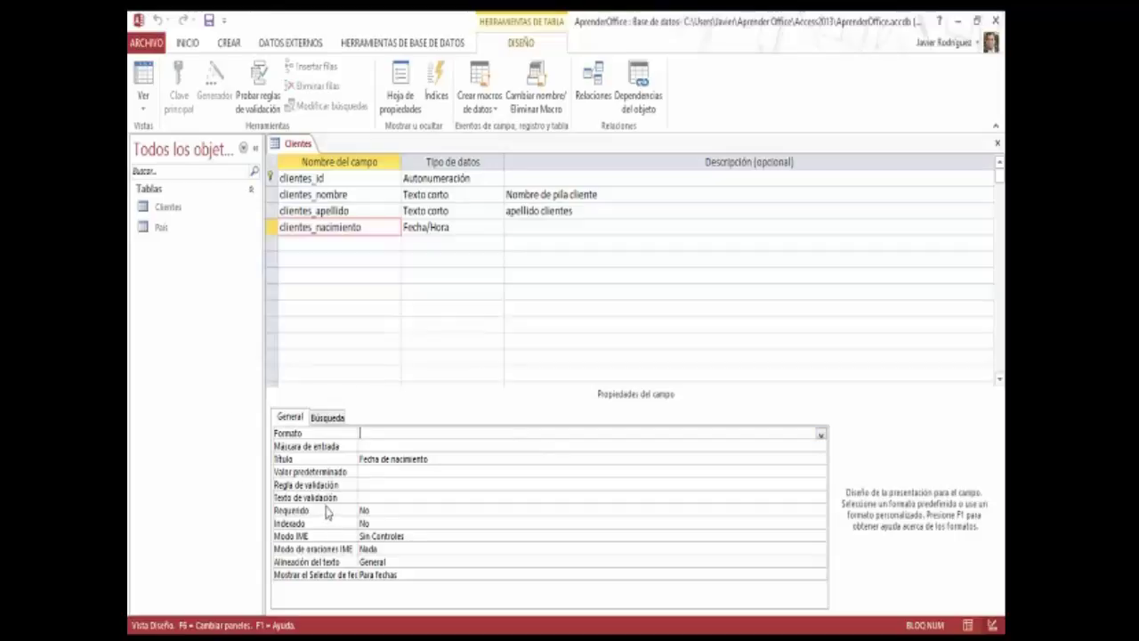
{"action": "left_click", "coordinate": [346, 211]}
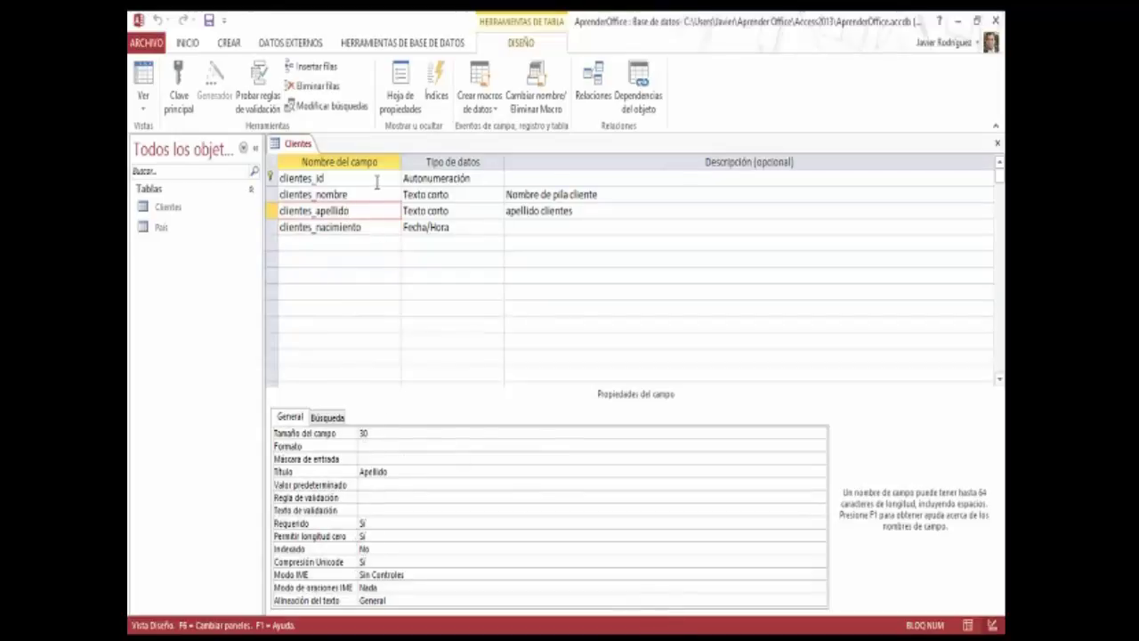
{"action": "key", "text": "Up"}
{"action": "key", "text": "Up"}
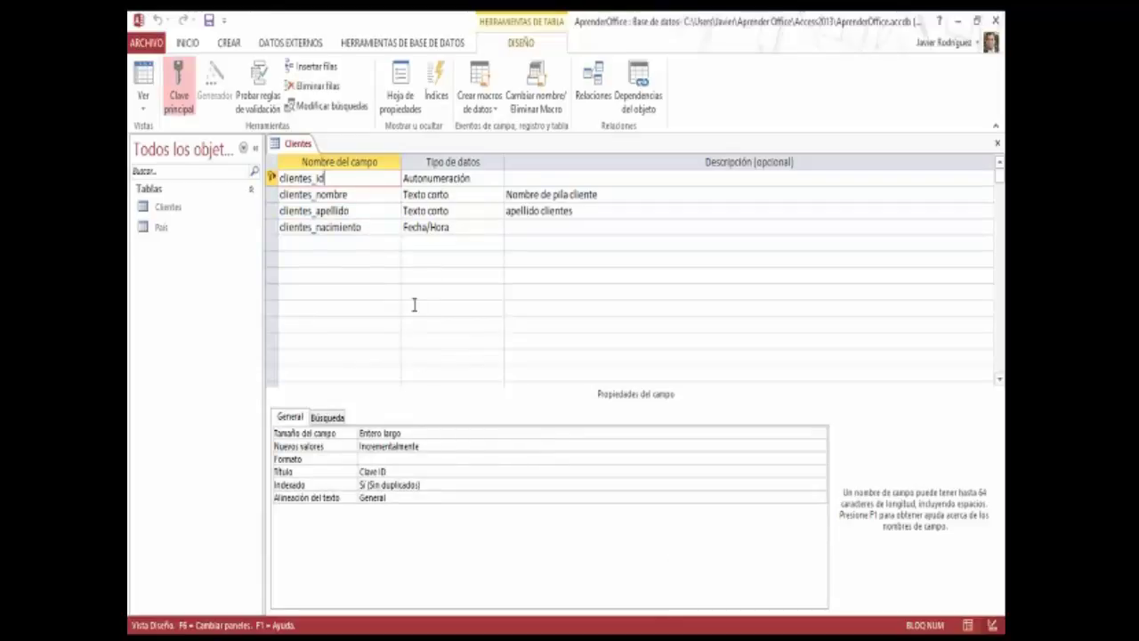
Set the Formato property of clientes_nacimiento to Fecha mediana and switch to Datasheet view, saving the table
{"action": "left_click", "coordinate": [370, 228]}
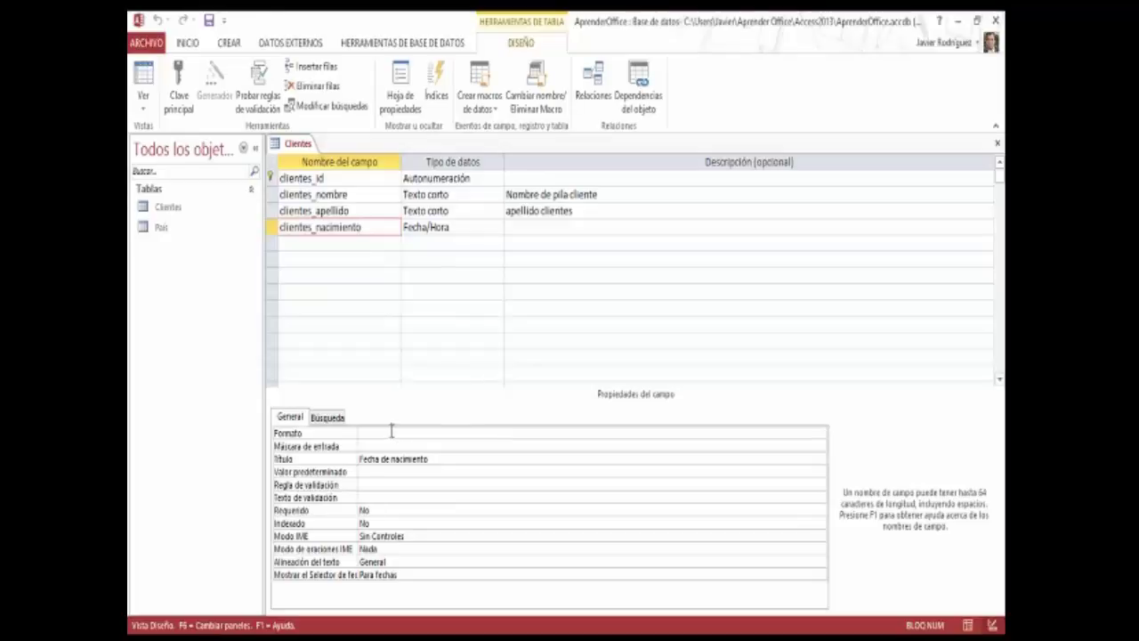
{"action": "left_click", "coordinate": [383, 434]}
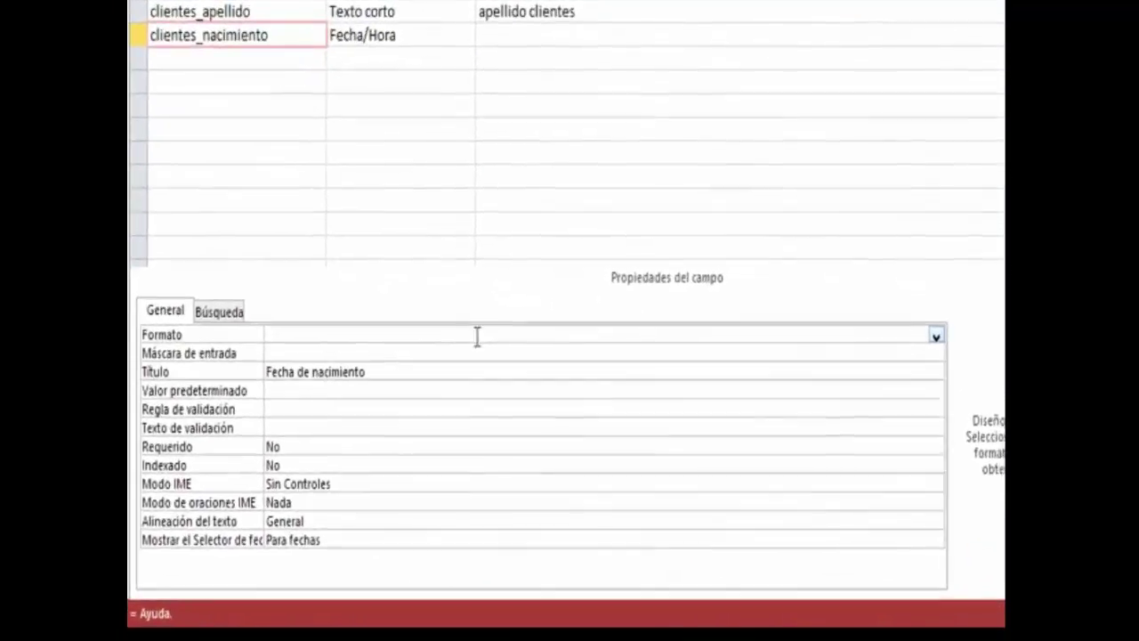
{"action": "left_click", "coordinate": [956, 318]}
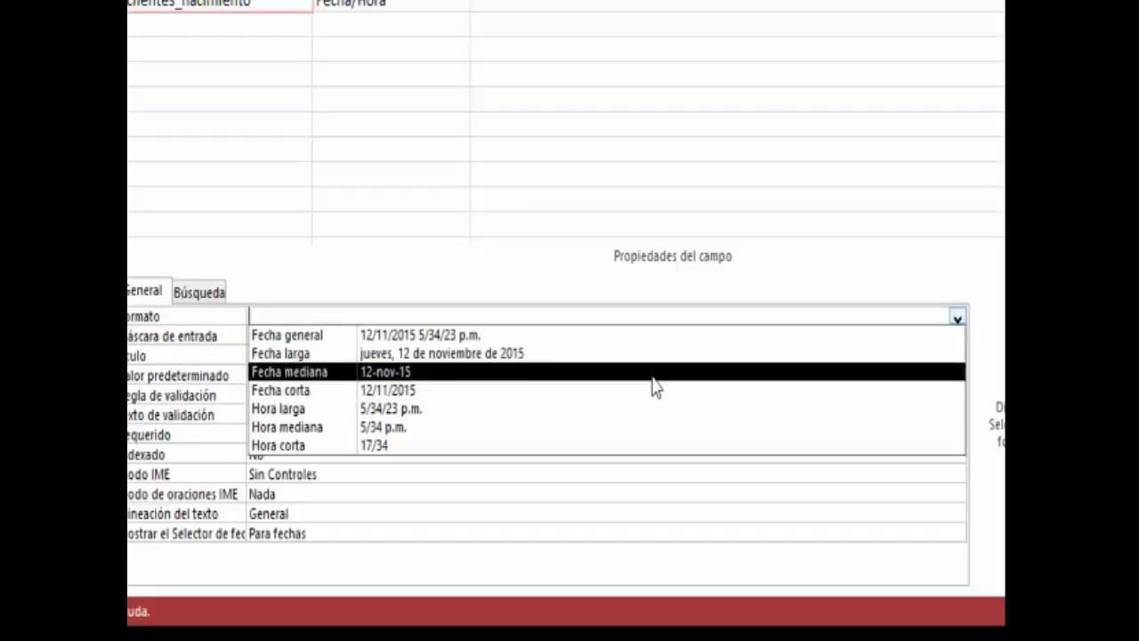
{"action": "left_click", "coordinate": [653, 377]}
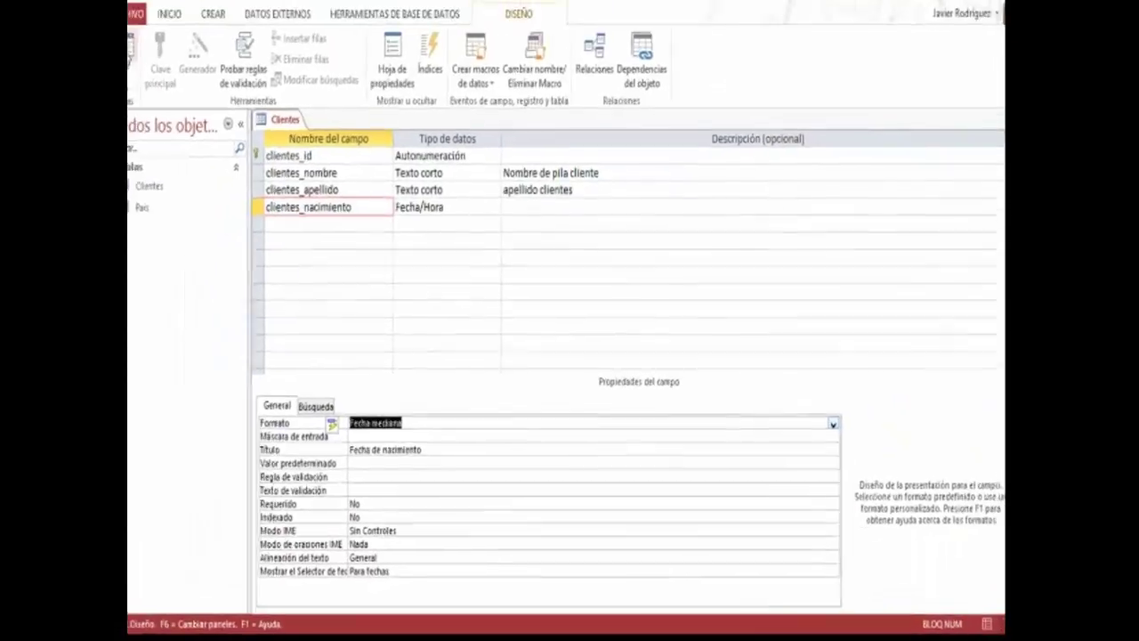
{"action": "left_click", "coordinate": [124, 63]}
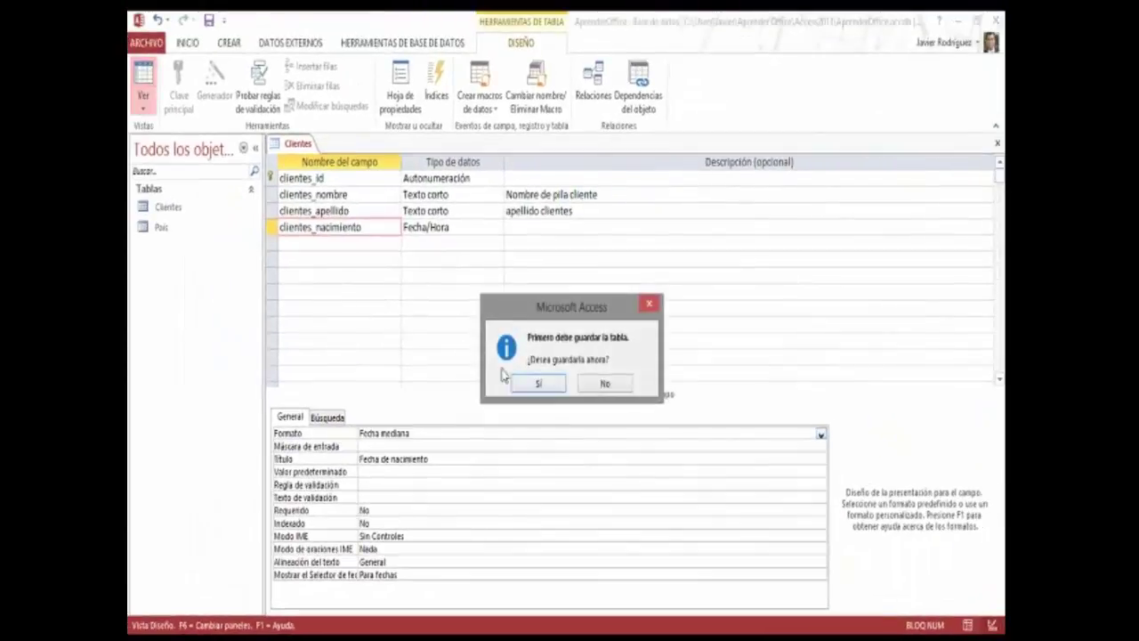
{"action": "left_click", "coordinate": [539, 385]}
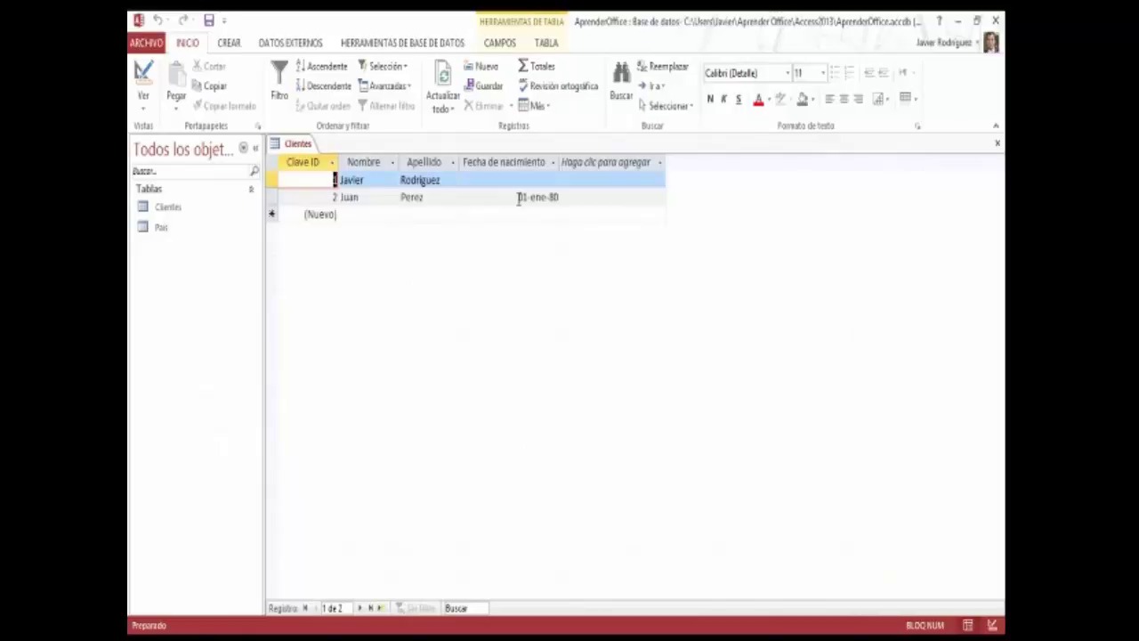
Add a third record with the client's first name, surname and date of birth
{"action": "left_click", "coordinate": [578, 202]}
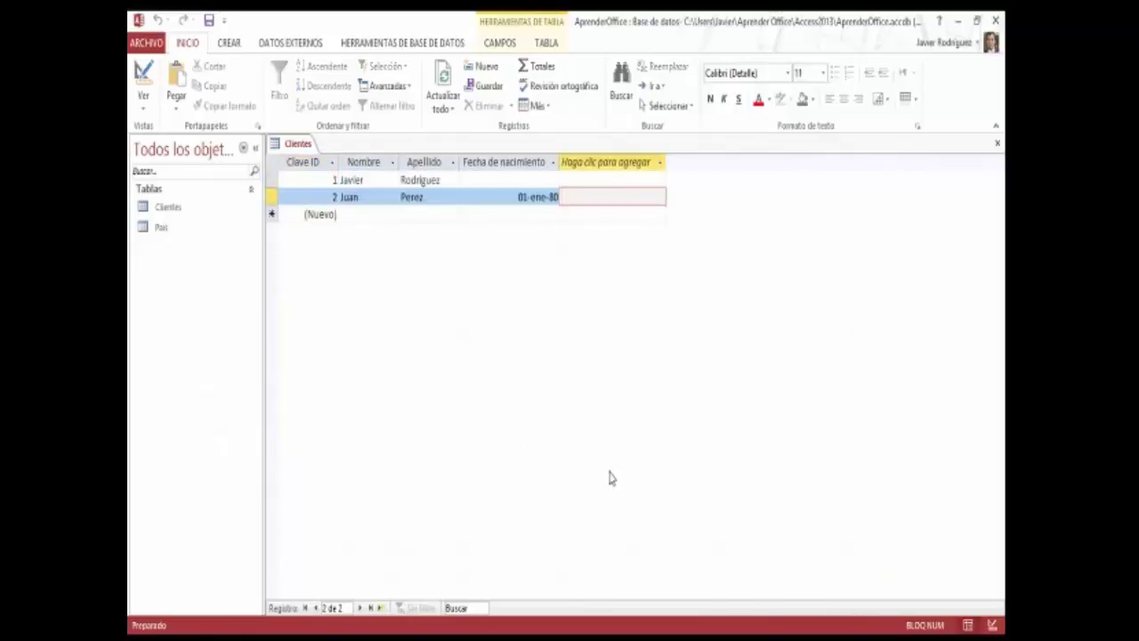
{"action": "key", "text": "Tab"}
{"action": "key", "text": "Tab"}
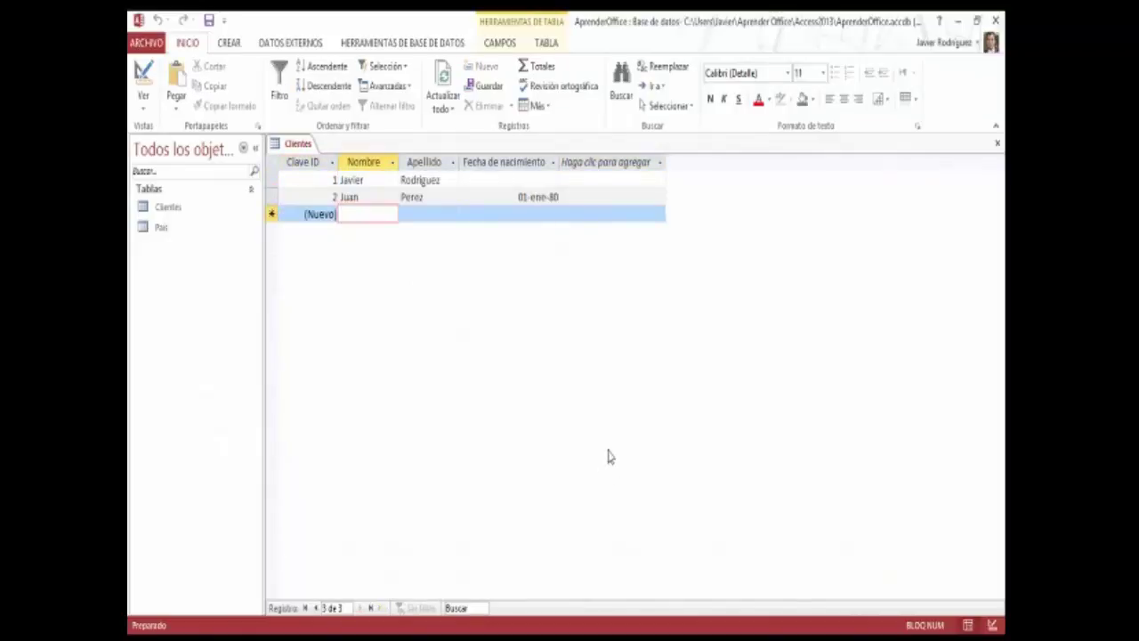
{"action": "type", "text": "Ana Maria"}
{"action": "key", "text": "Tab"}
{"action": "type", "text": "Gonzale"}
{"action": "key", "text": "Tab"}
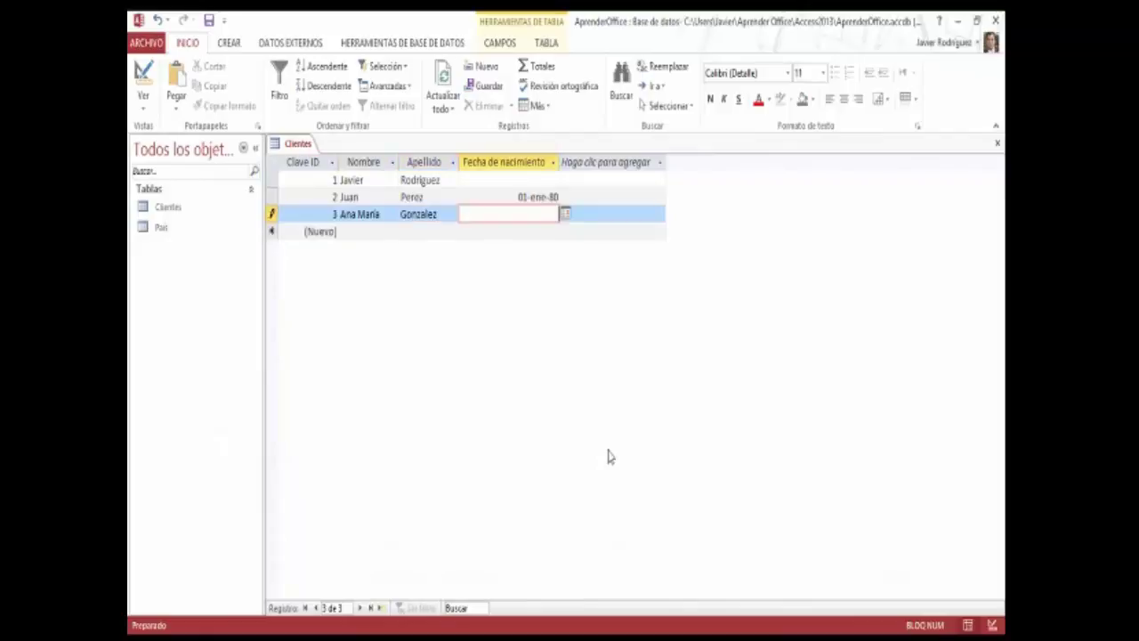
{"action": "type", "text": "2/2/90"}
{"action": "key", "text": "Tab"}
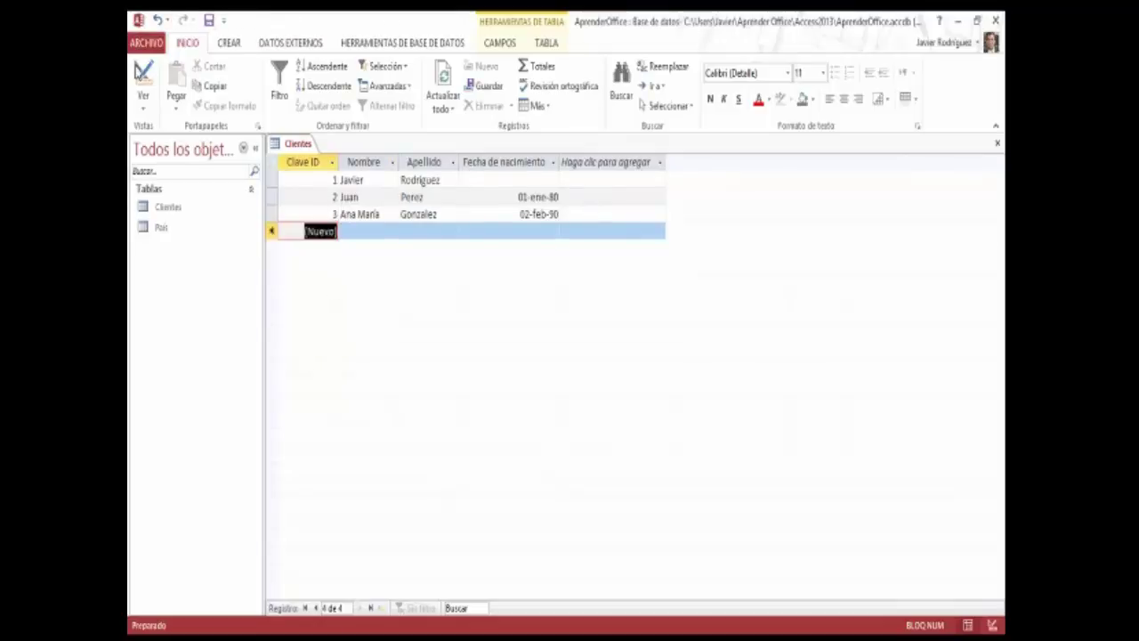
Change the Formato of clientes_nacimiento to Fecha corta in Design view, save the table and show it in Datasheet view
{"action": "left_click", "coordinate": [143, 76]}
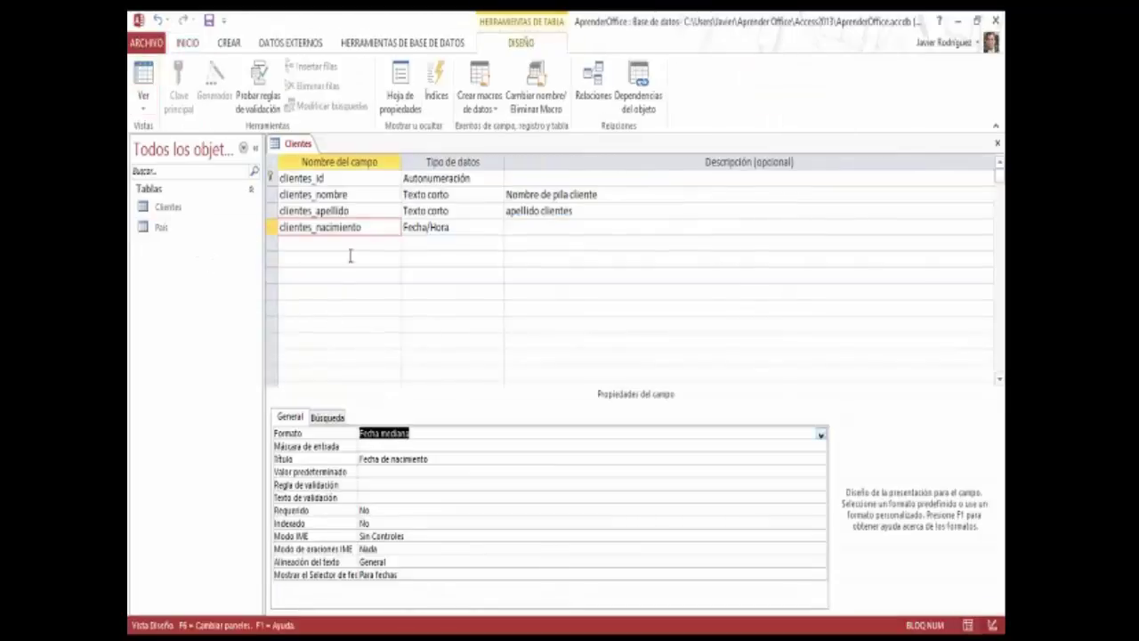
{"action": "left_click", "coordinate": [469, 433]}
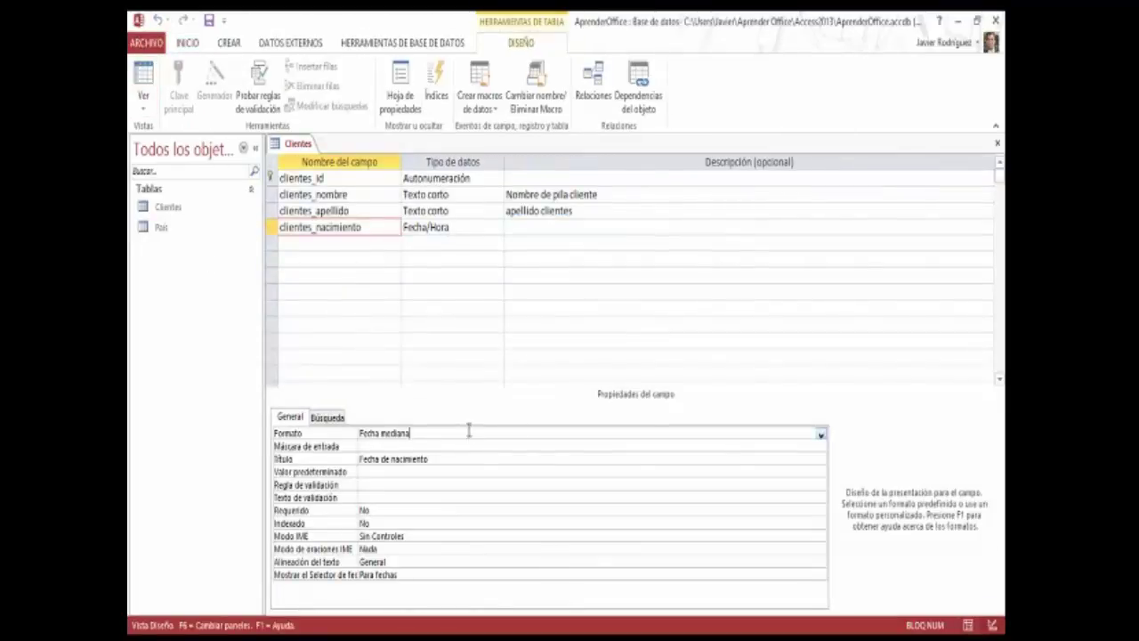
{"action": "left_click", "coordinate": [820, 436]}
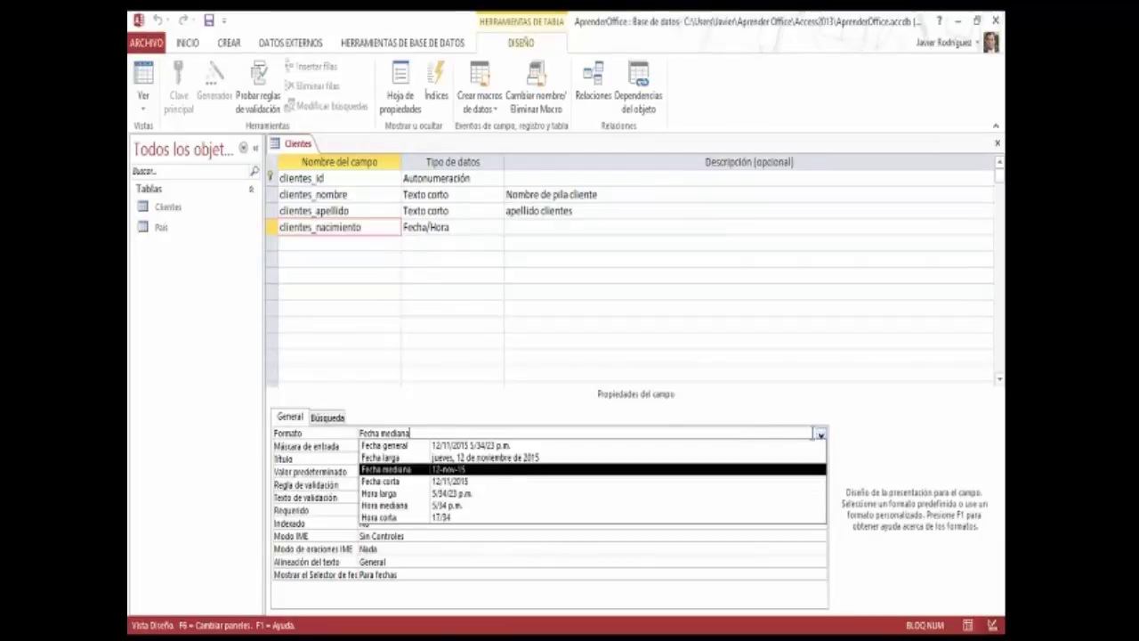
{"action": "left_click", "coordinate": [498, 483]}
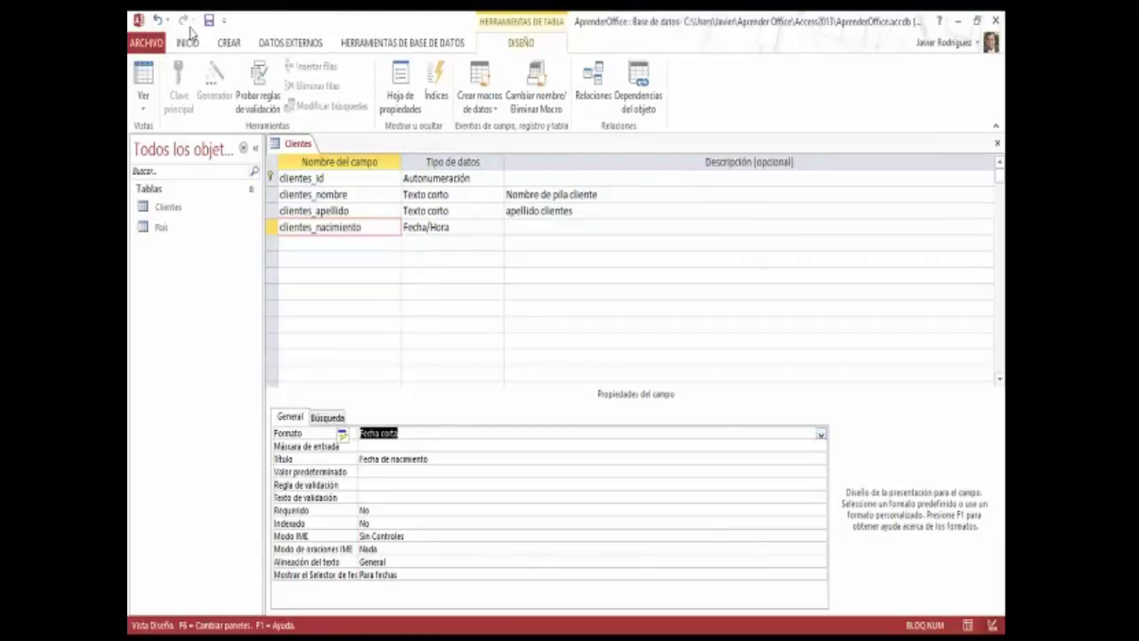
{"action": "left_click", "coordinate": [209, 20]}
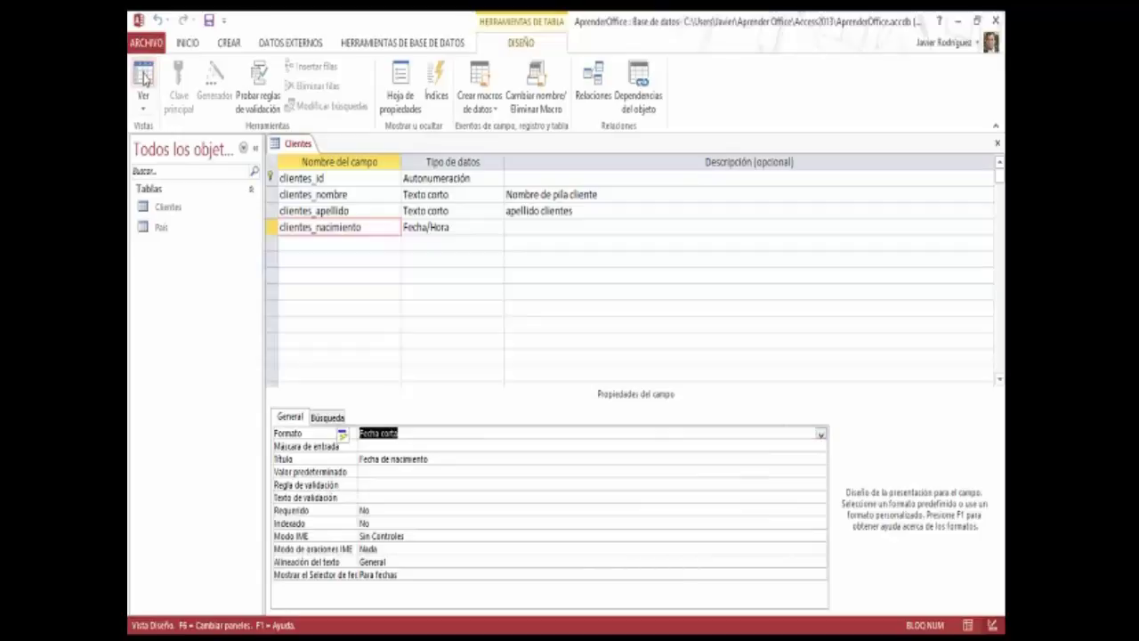
{"action": "left_click", "coordinate": [143, 75]}
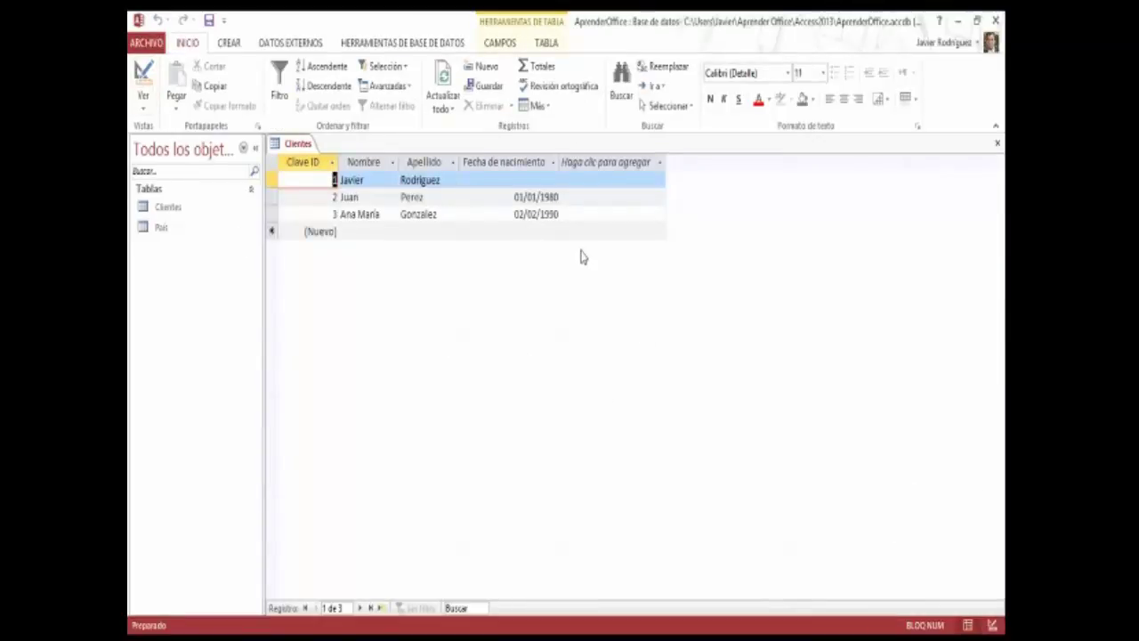